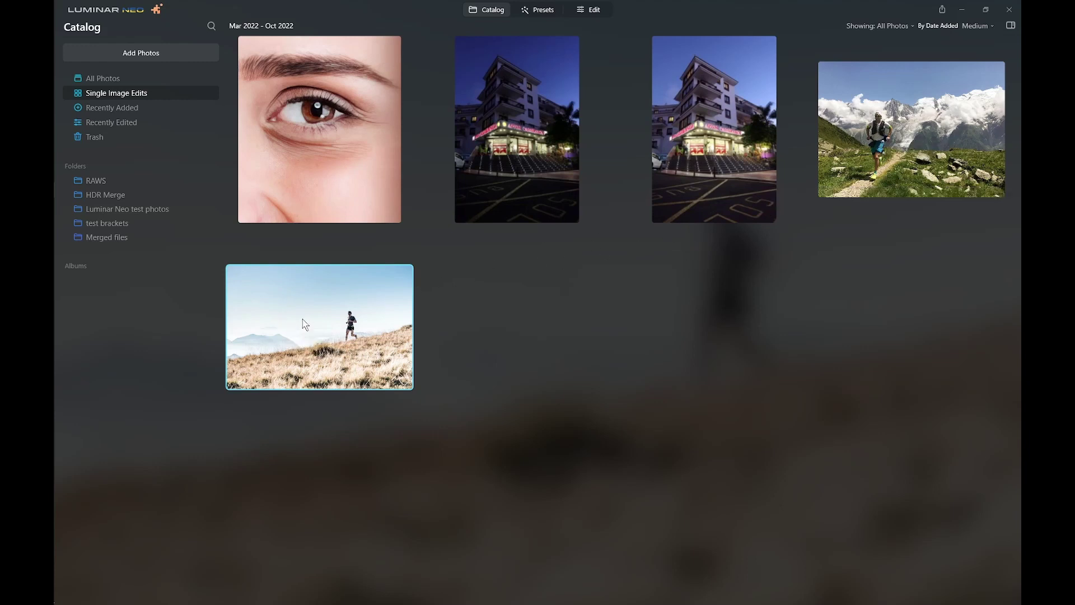
Step: Open runner.jpg and add 2nd runner.jpg as a new layer at 100 opacity
click(585, 9)
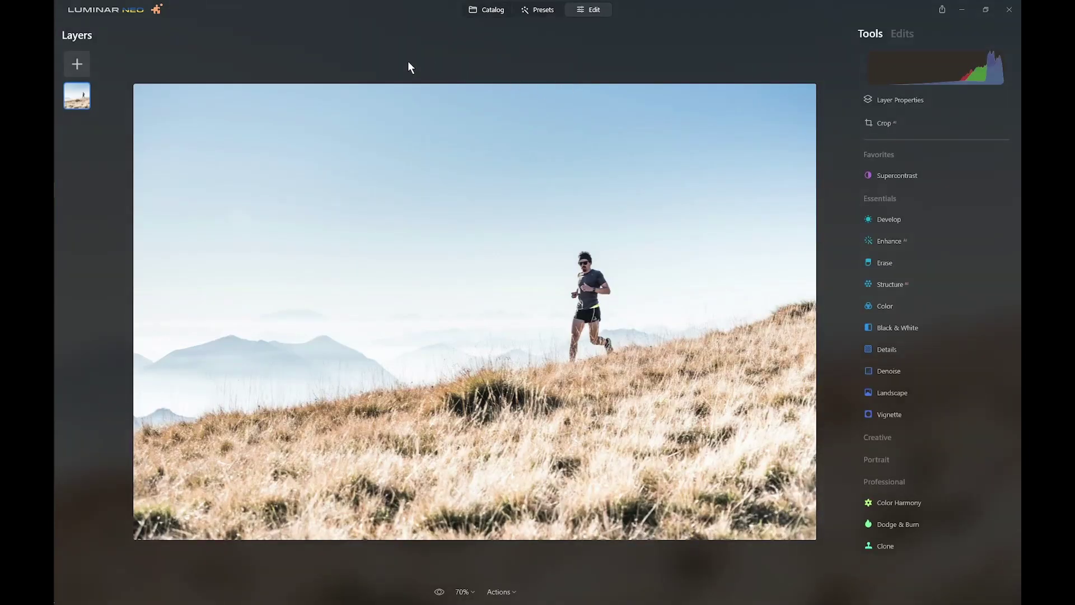
click(76, 66)
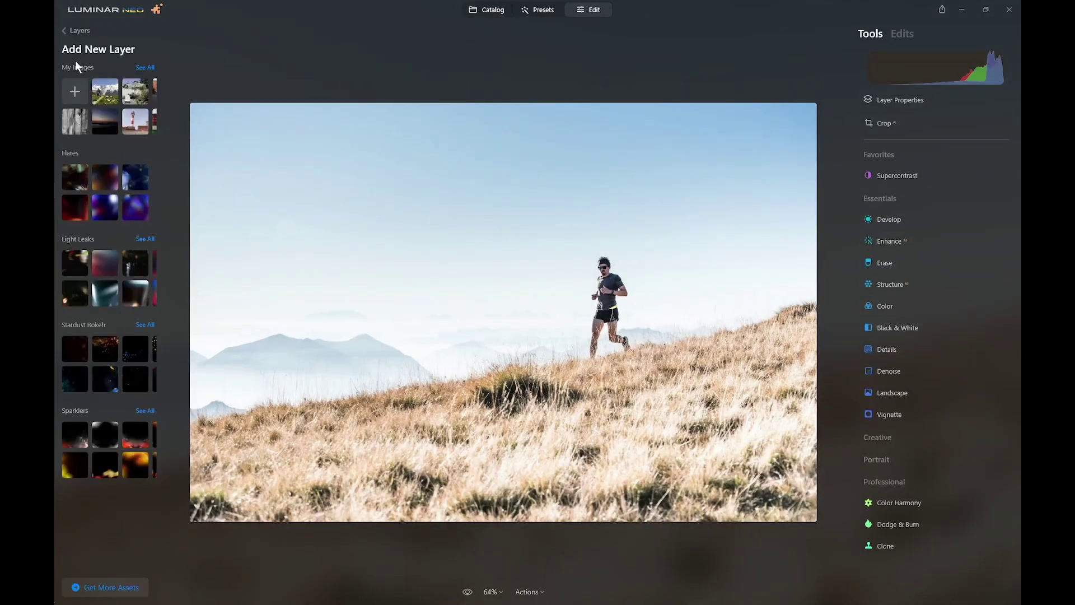
click(107, 93)
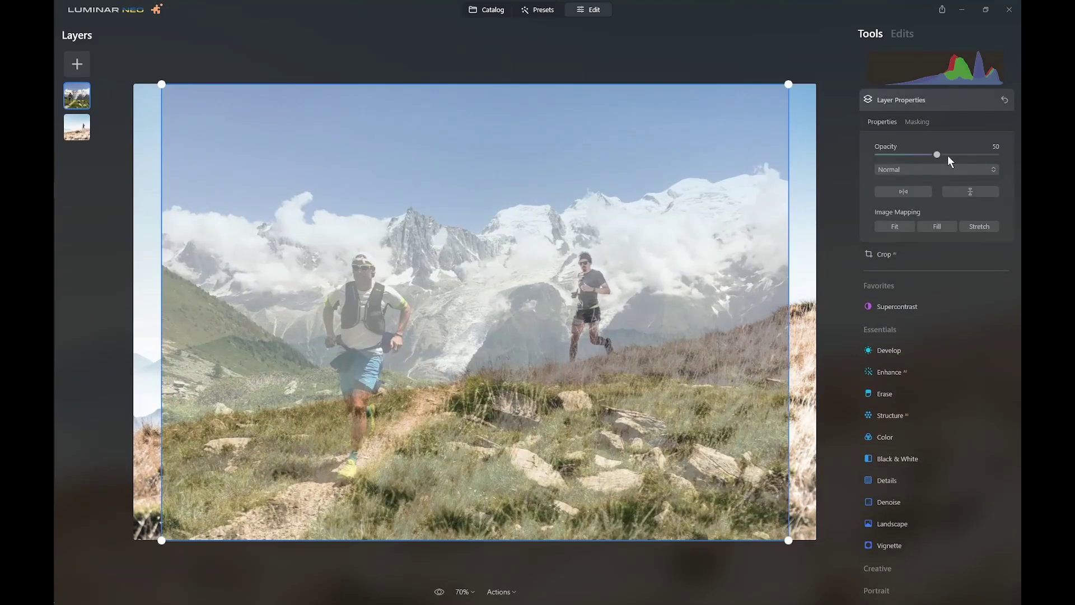
drag(937, 155, 1010, 163)
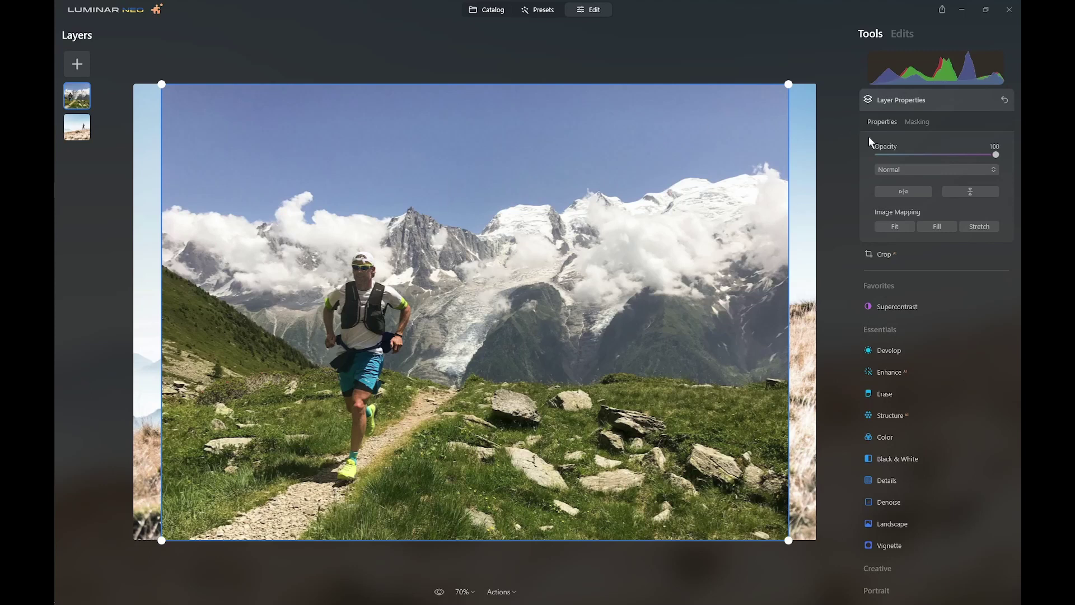
Step: Apply a Mask AI Human mask to the 2nd runner layer
click(916, 123)
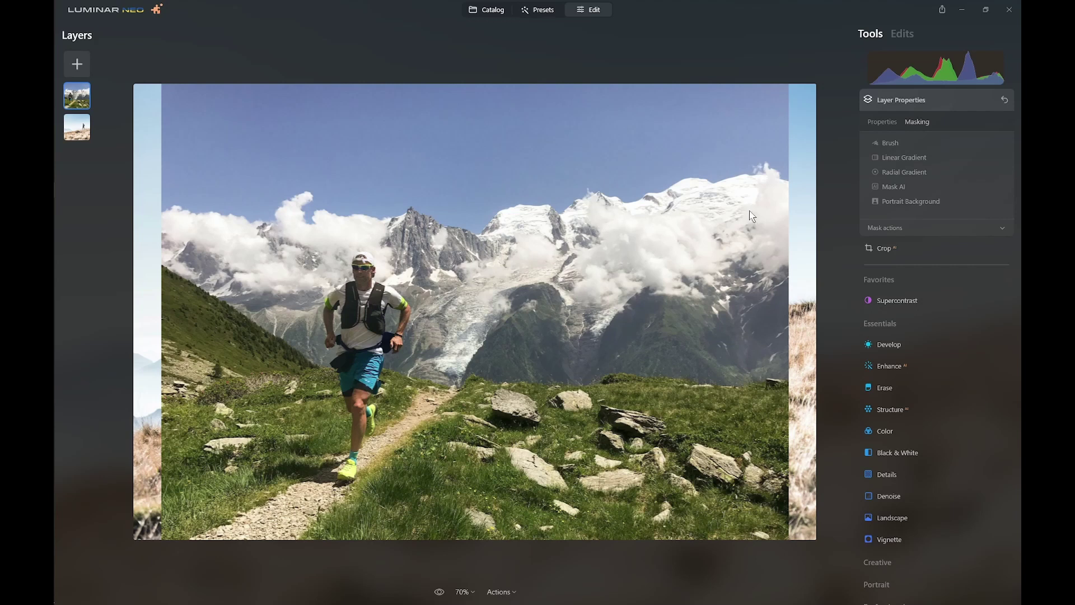
click(892, 186)
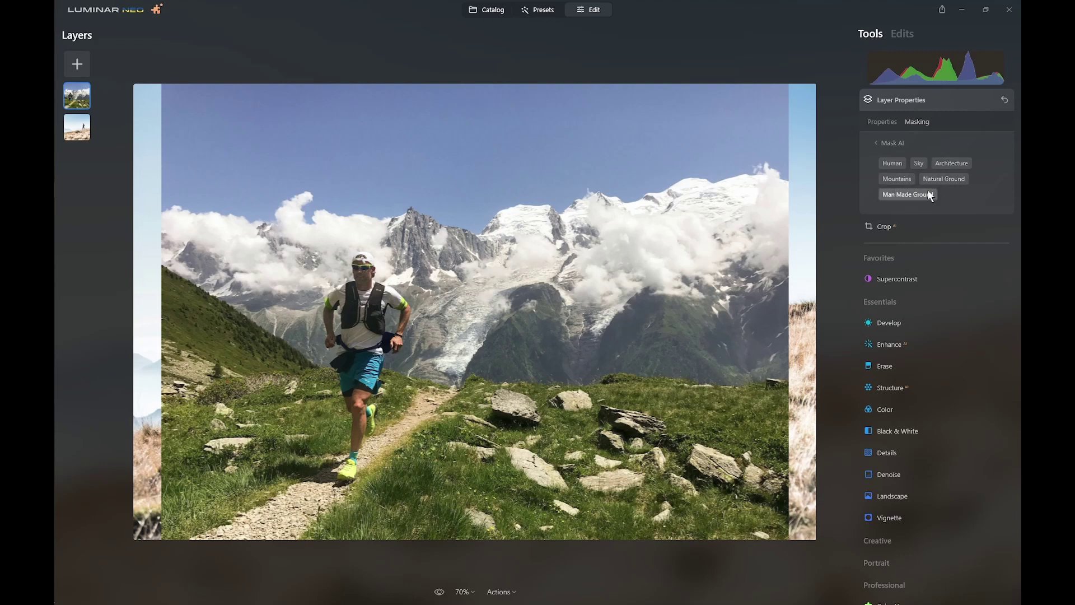
click(893, 164)
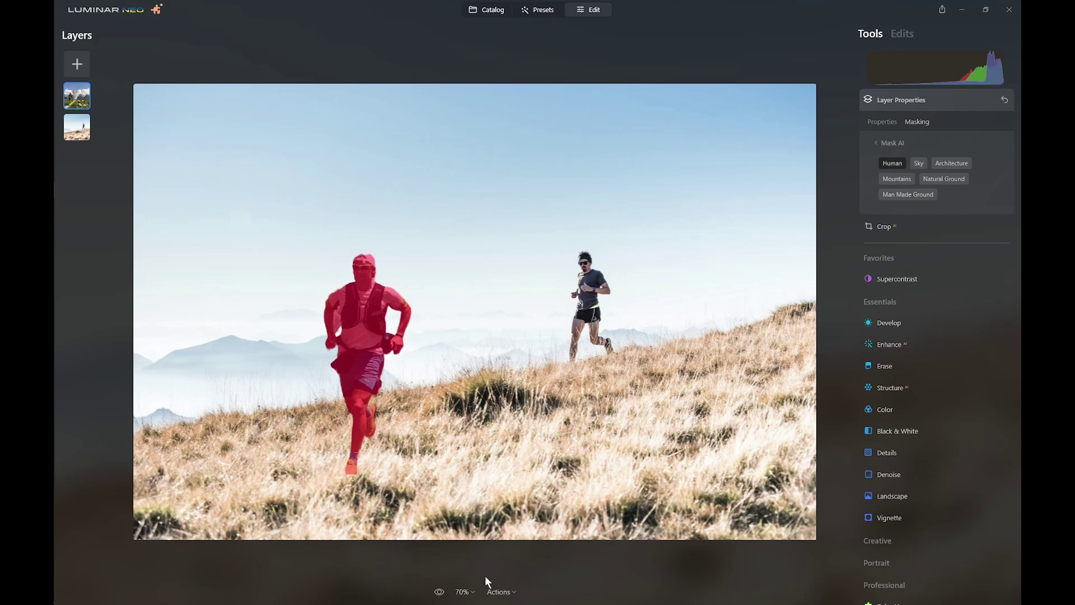
Step: Zoom to 200% and frame the masked runner's legs and shoes
click(472, 593)
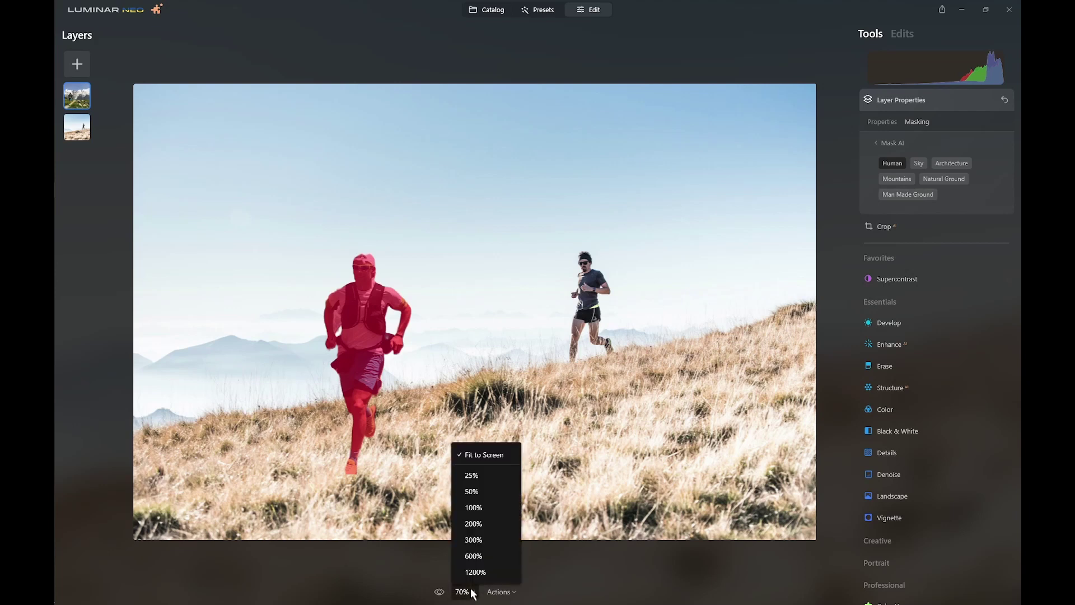
click(479, 509)
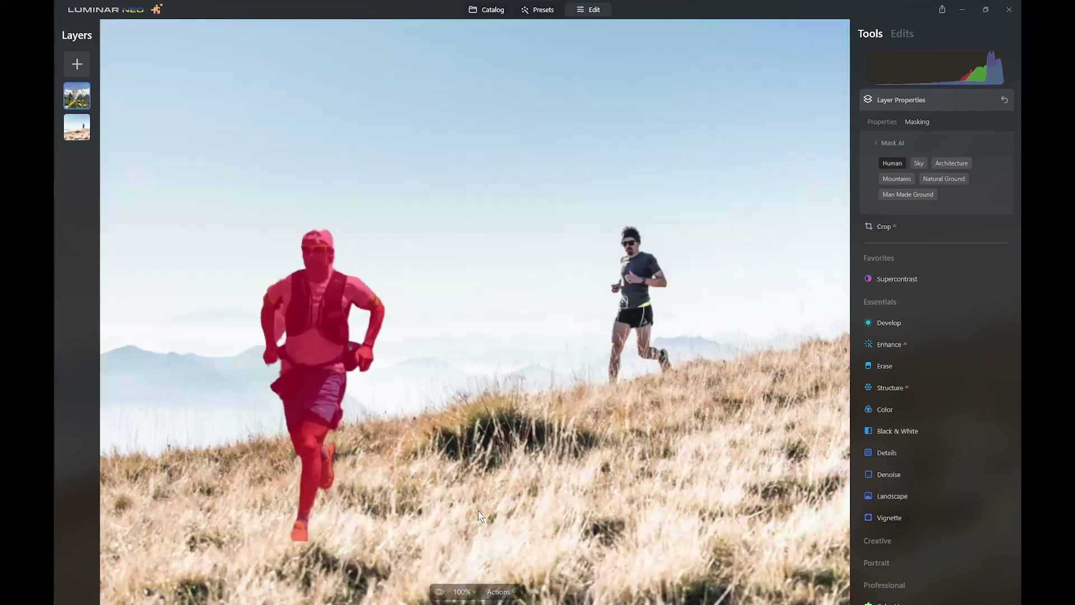
click(468, 592)
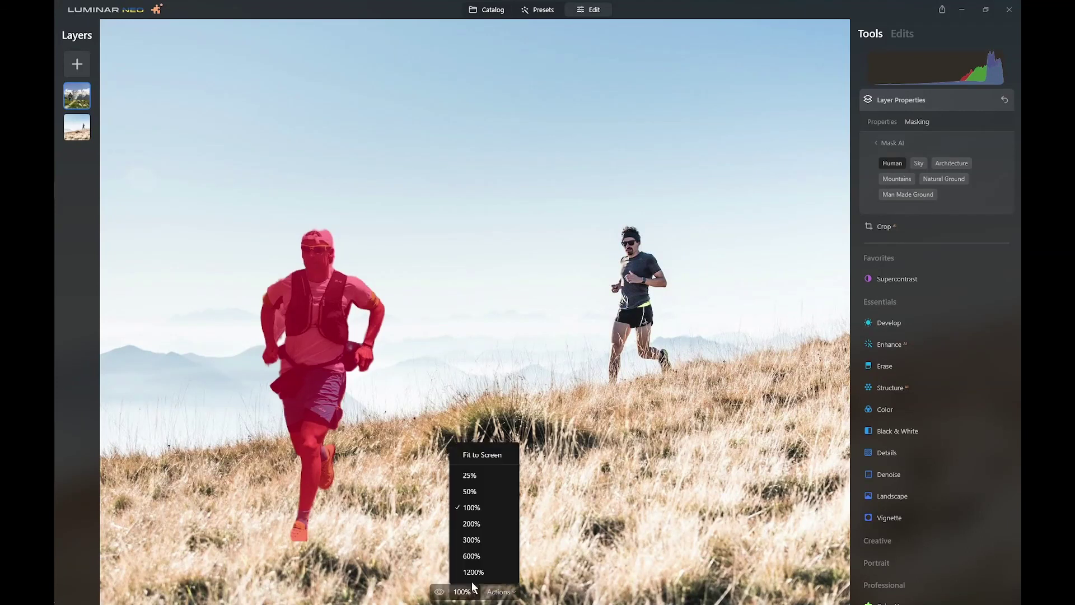
click(476, 520)
drag(331, 344, 686, 168)
drag(648, 362, 648, 252)
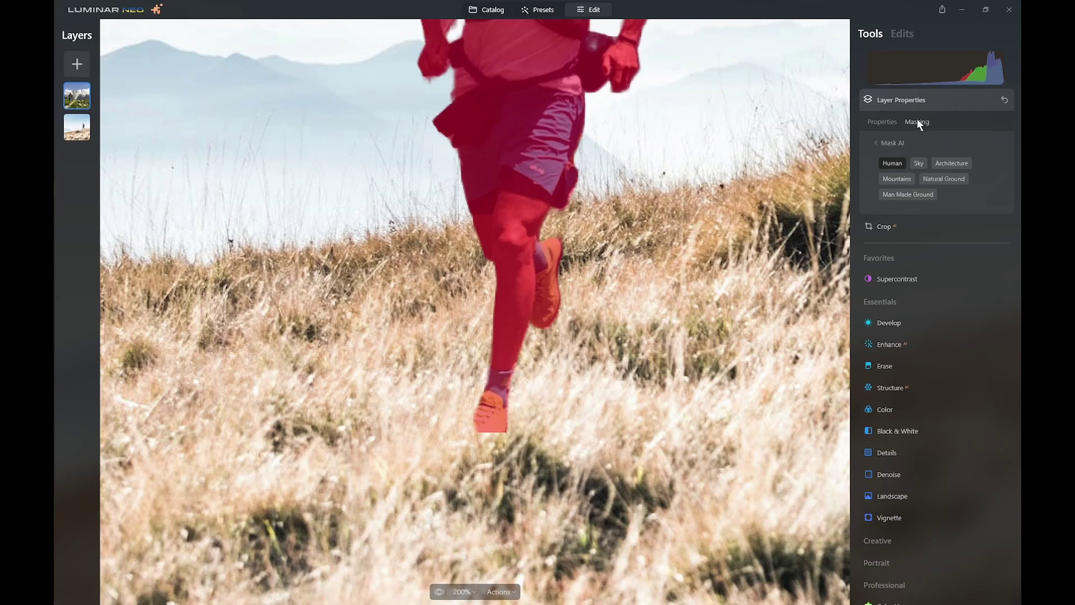
Step: Switch to the mask Erase brush at softness 43, strength 85, and erase spill around the front shoe
click(897, 143)
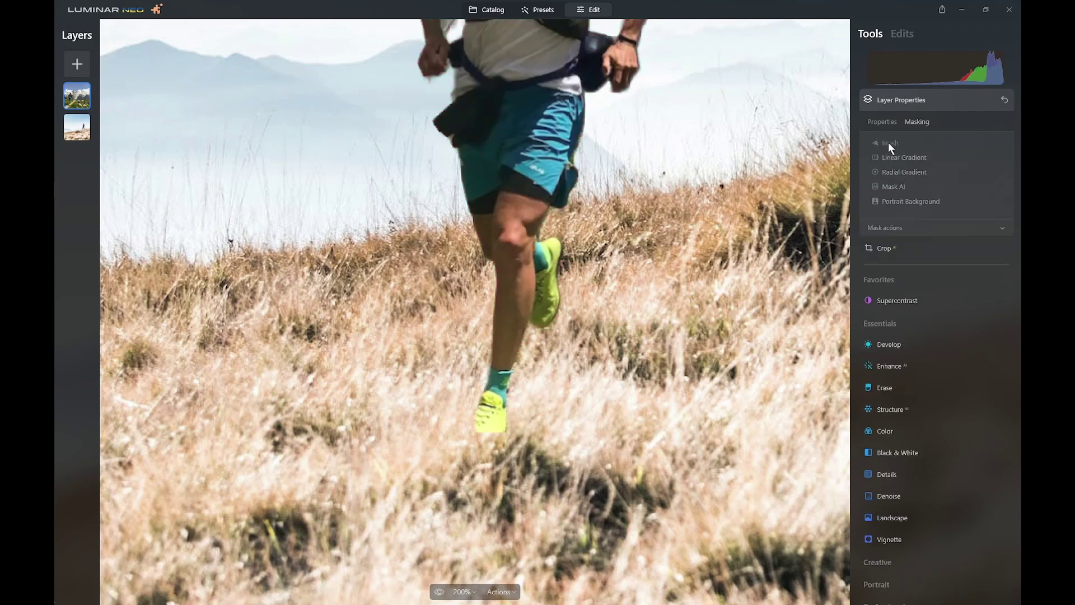
click(888, 142)
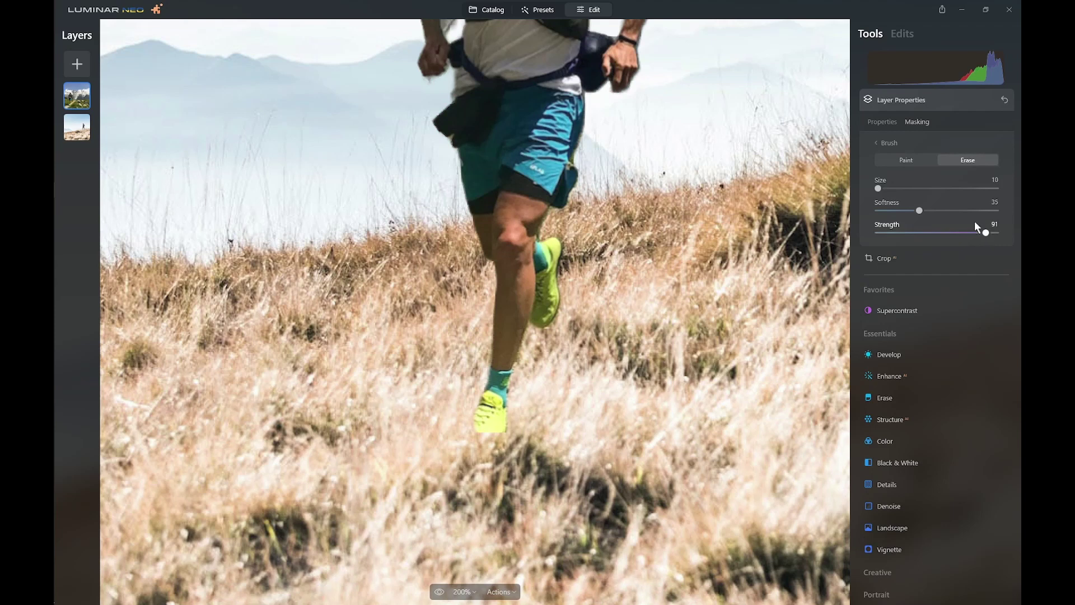
drag(919, 211, 915, 210)
drag(917, 210, 929, 210)
drag(978, 234, 977, 234)
mouse_move(477, 433)
mouse_down()
mouse_move(506, 447)
mouse_move(508, 429)
mouse_up()
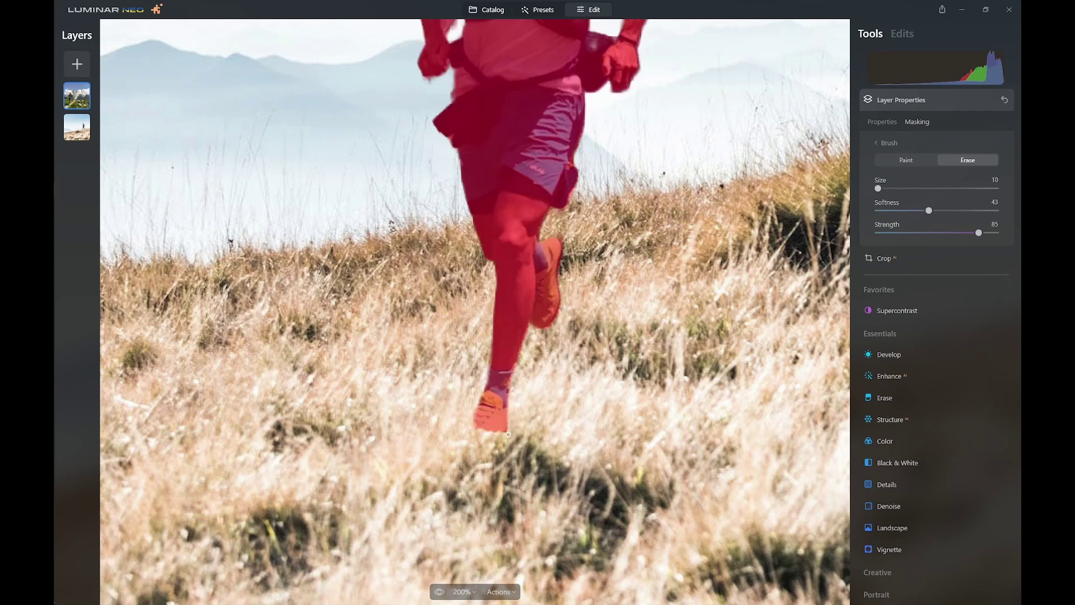
drag(494, 436, 496, 437)
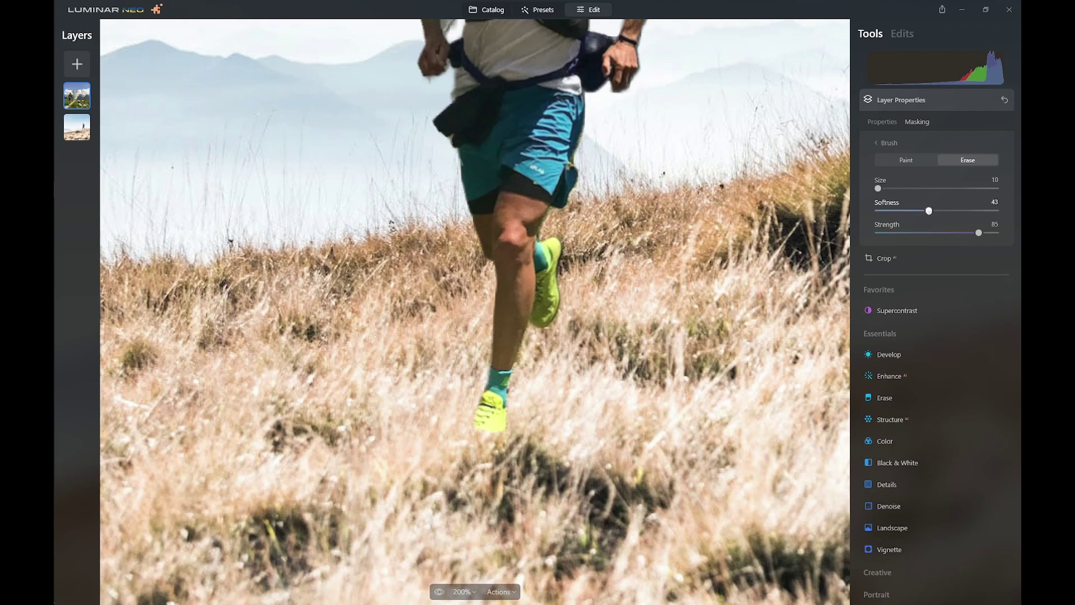
Step: Raise brush softness to 76 and size to 14, then erase stray mask along the leg
drag(929, 211, 989, 233)
drag(878, 189, 879, 188)
drag(503, 442, 498, 436)
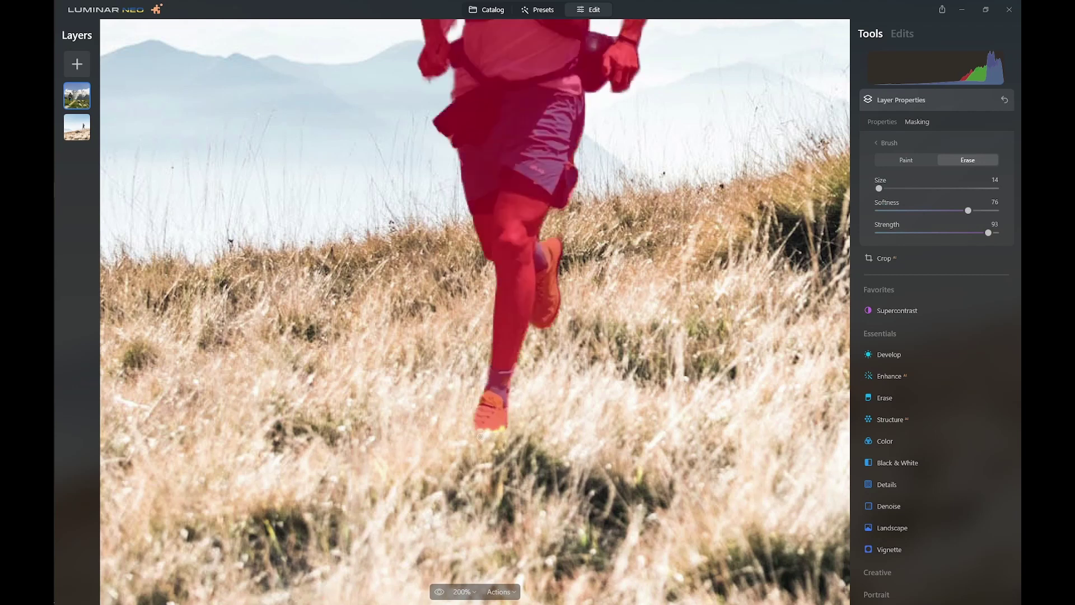
drag(479, 436, 476, 437)
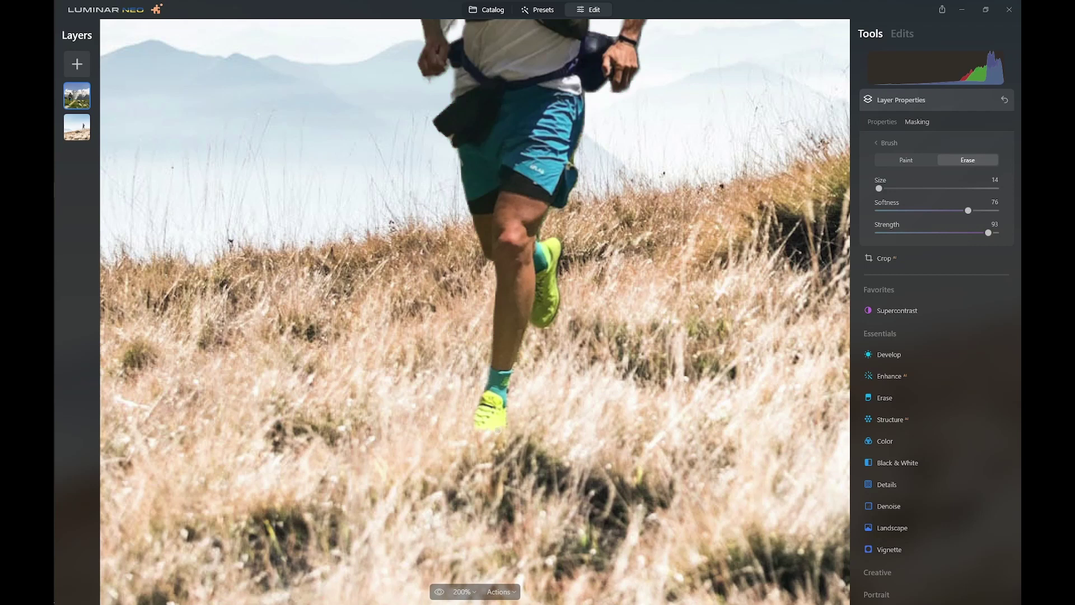
Step: Erase mask spill near the runner's shoe, then drop brush softness to 0
drag(662, 226, 675, 322)
drag(527, 536, 524, 537)
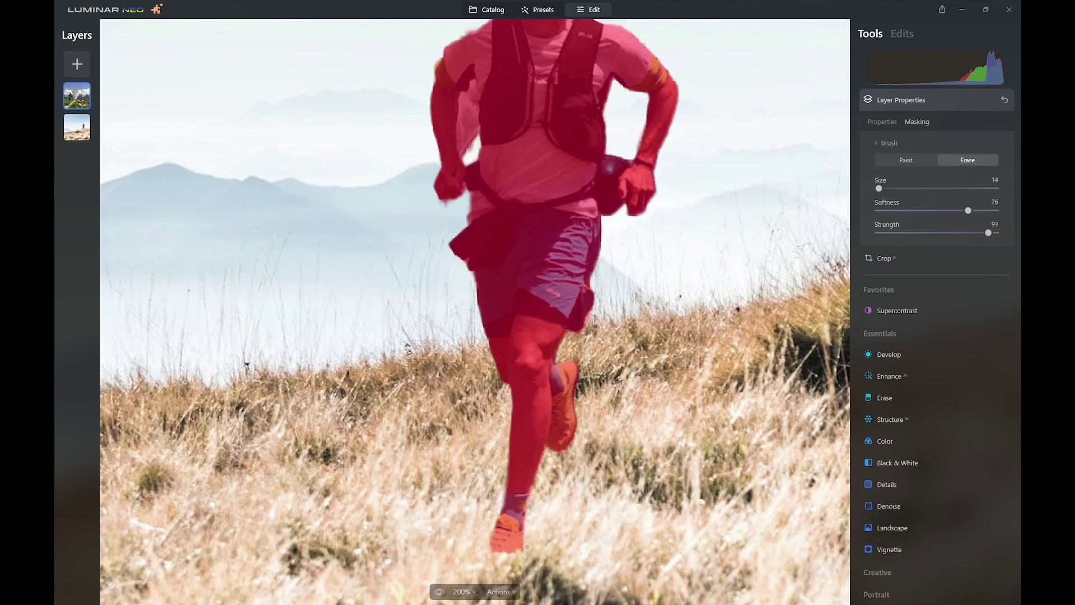
drag(525, 536, 543, 559)
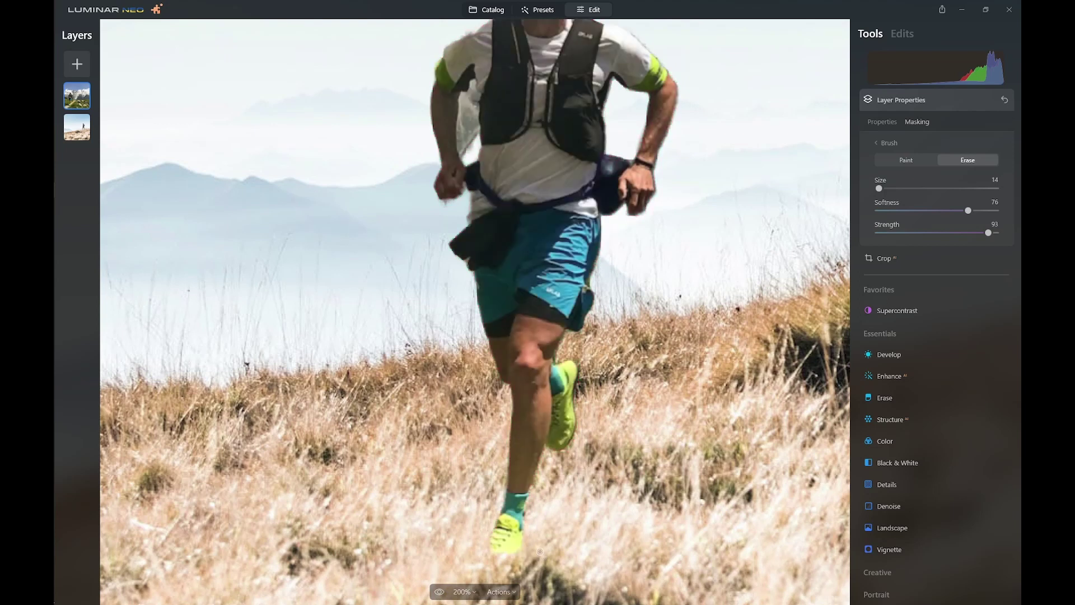
scroll(602, 270, up, 5)
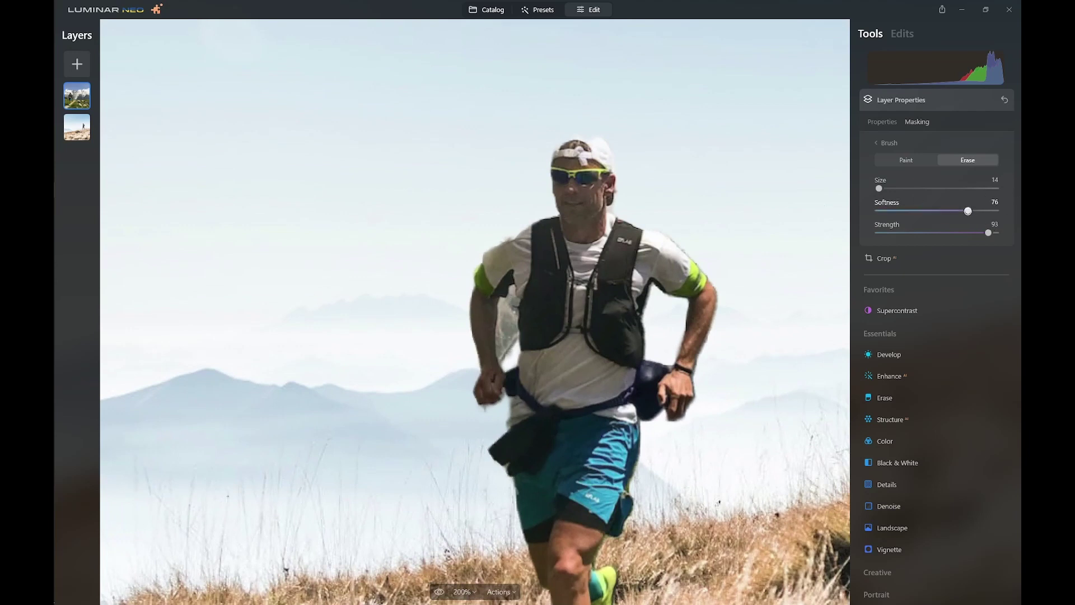
drag(969, 210, 877, 209)
Step: At 300% zoom, erase background spill beside the runner's torso, arm and waist pack
click(463, 592)
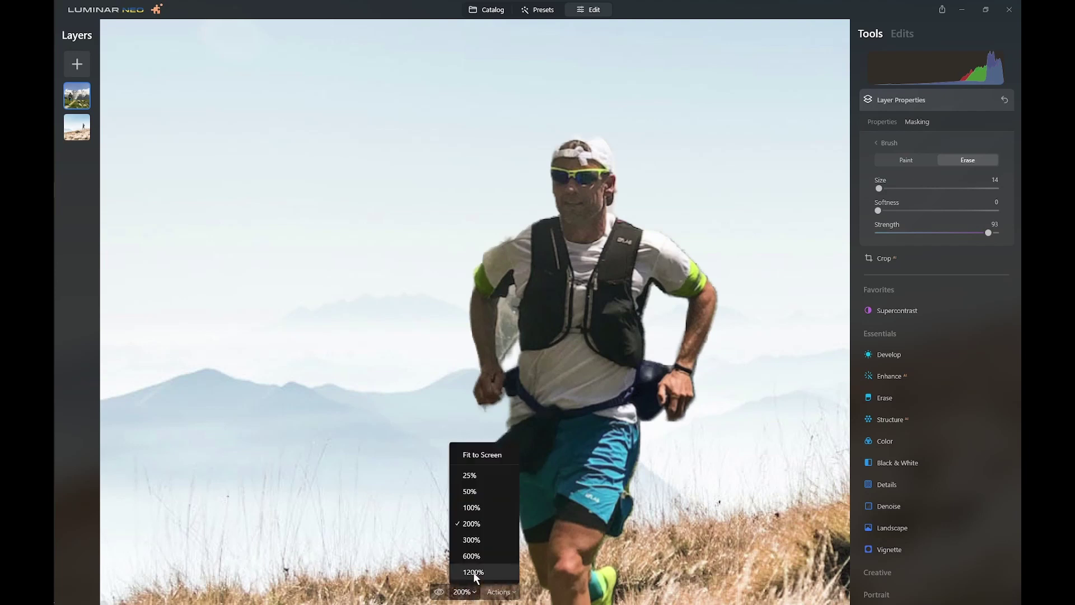
click(479, 538)
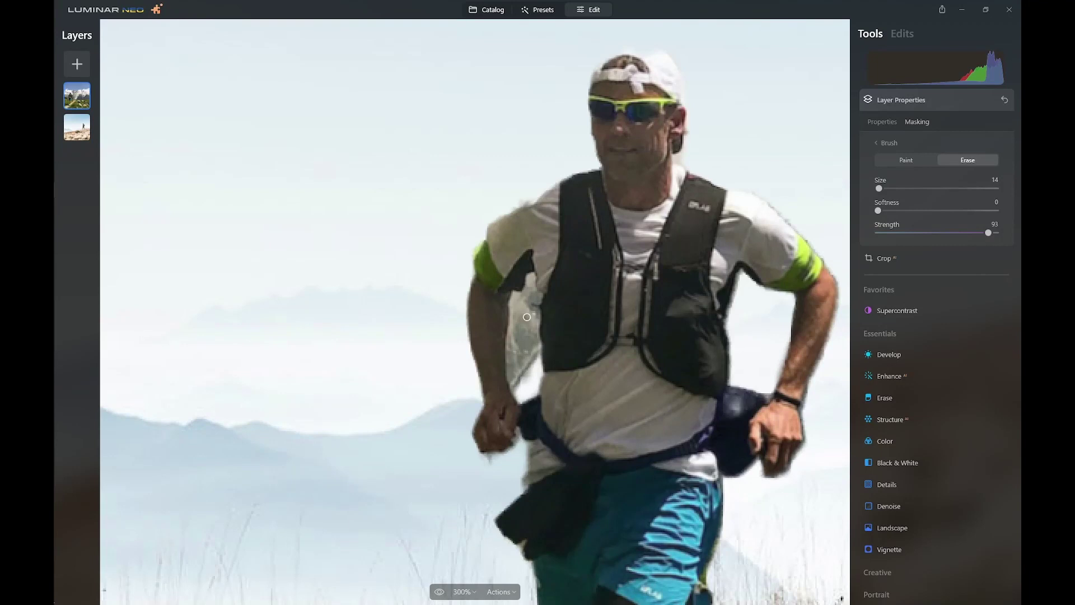
mouse_move(529, 305)
mouse_down()
mouse_move(532, 275)
mouse_move(511, 304)
mouse_move(513, 384)
mouse_move(538, 346)
mouse_move(536, 307)
mouse_up()
mouse_move(527, 355)
mouse_down()
mouse_move(527, 318)
mouse_move(516, 365)
mouse_move(515, 294)
mouse_up()
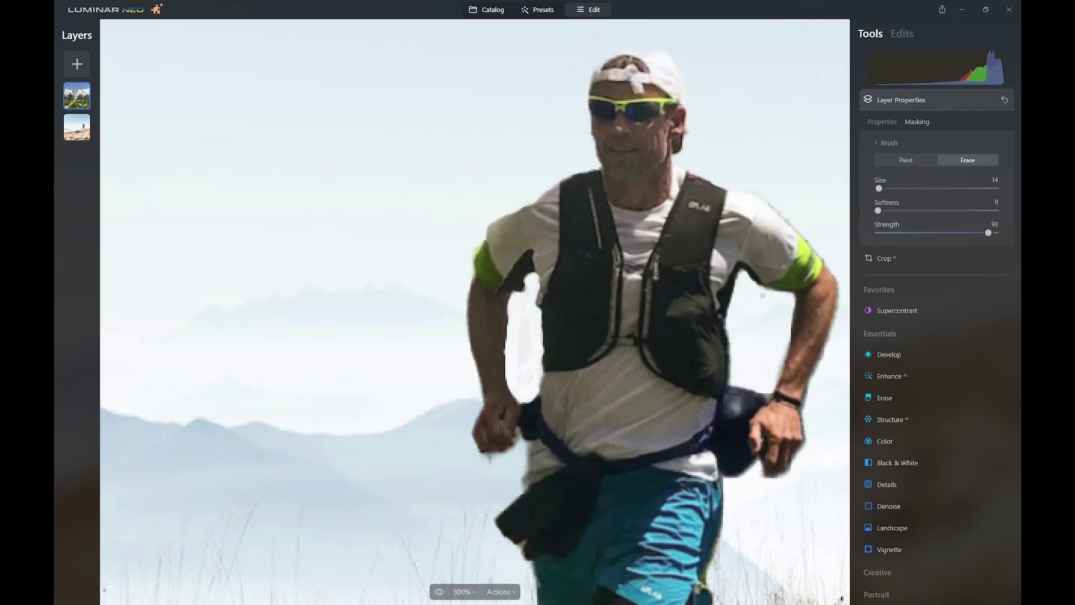
drag(774, 388, 765, 395)
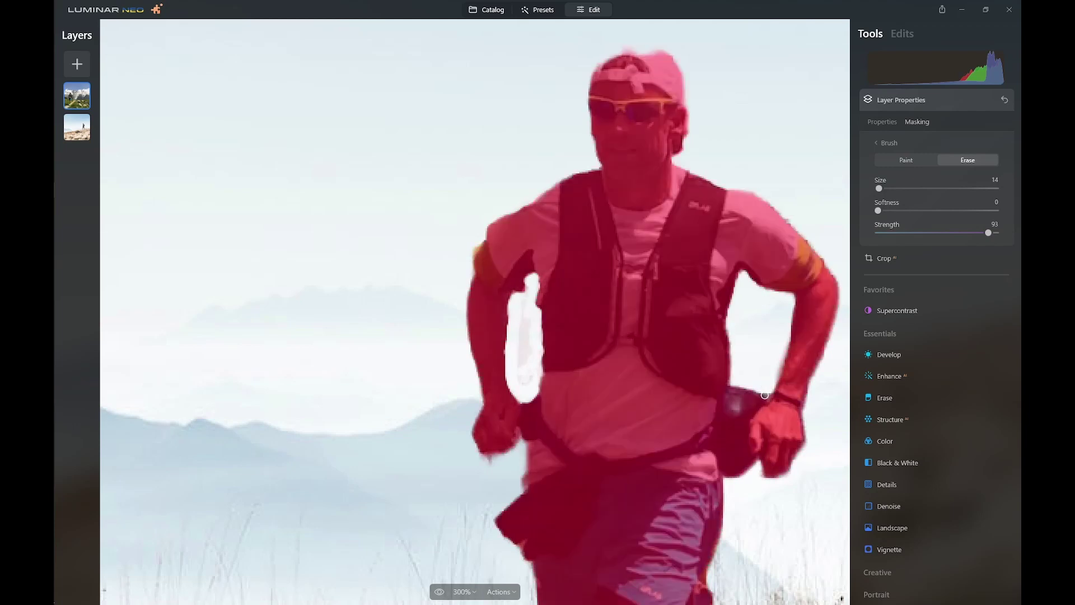
scroll(728, 364, down, 5)
mouse_move(700, 272)
mouse_down()
mouse_move(727, 254)
mouse_move(739, 273)
mouse_move(770, 245)
mouse_up()
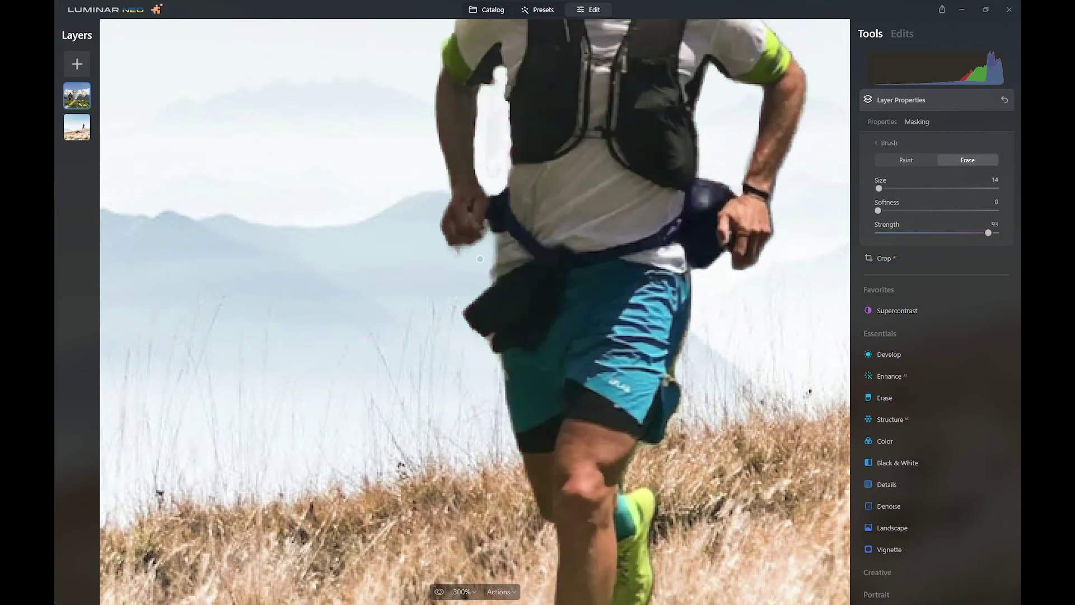
Step: Erase mask spill along the runner's hand, hip, thighs, shorts, calf and shoe
mouse_move(455, 251)
mouse_down()
mouse_move(486, 229)
mouse_move(483, 272)
mouse_up()
drag(484, 231, 487, 224)
drag(497, 377, 499, 413)
mouse_move(657, 450)
mouse_down()
mouse_move(643, 446)
mouse_move(674, 419)
mouse_move(625, 483)
mouse_move(644, 479)
mouse_move(662, 507)
mouse_up()
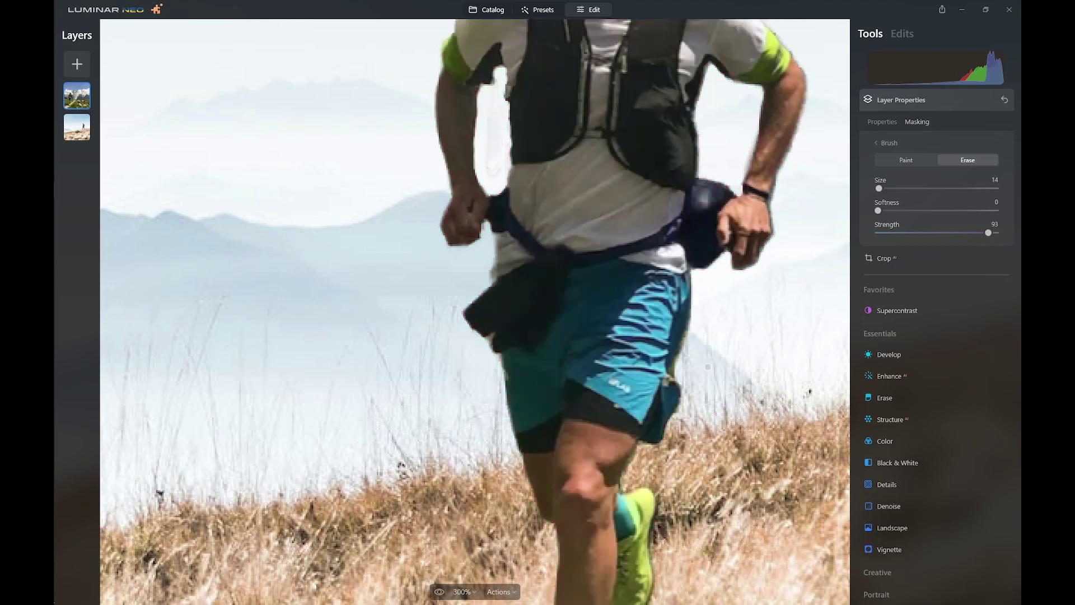
drag(695, 328, 676, 374)
drag(691, 325, 694, 300)
scroll(563, 222, down, 5)
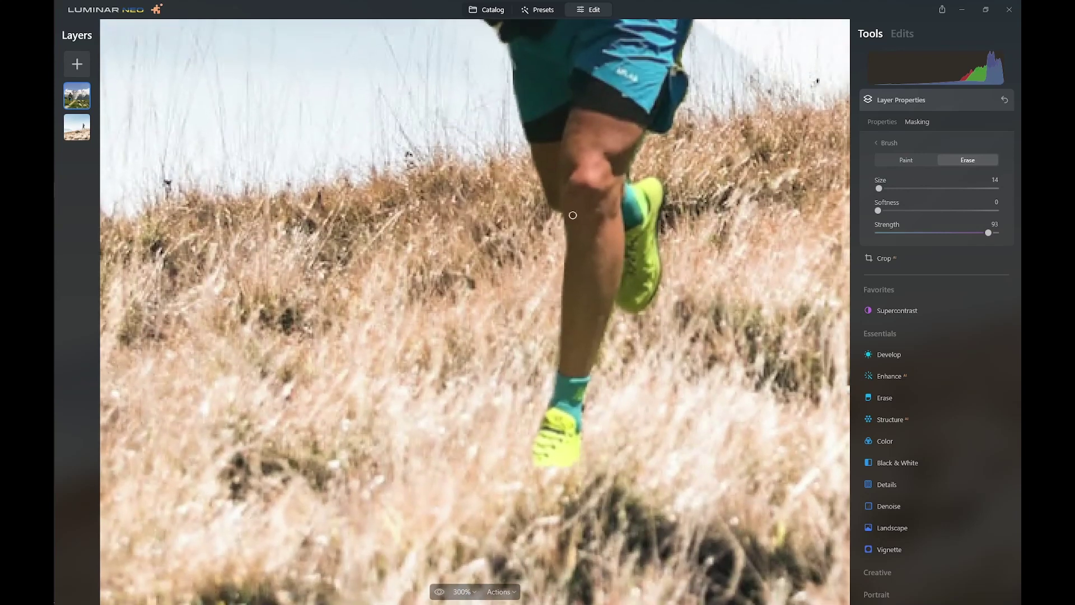
mouse_move(556, 284)
mouse_down()
mouse_move(553, 335)
mouse_move(544, 334)
mouse_up()
mouse_move(617, 325)
mouse_down()
mouse_move(615, 309)
mouse_move(598, 371)
mouse_up()
drag(642, 365, 645, 519)
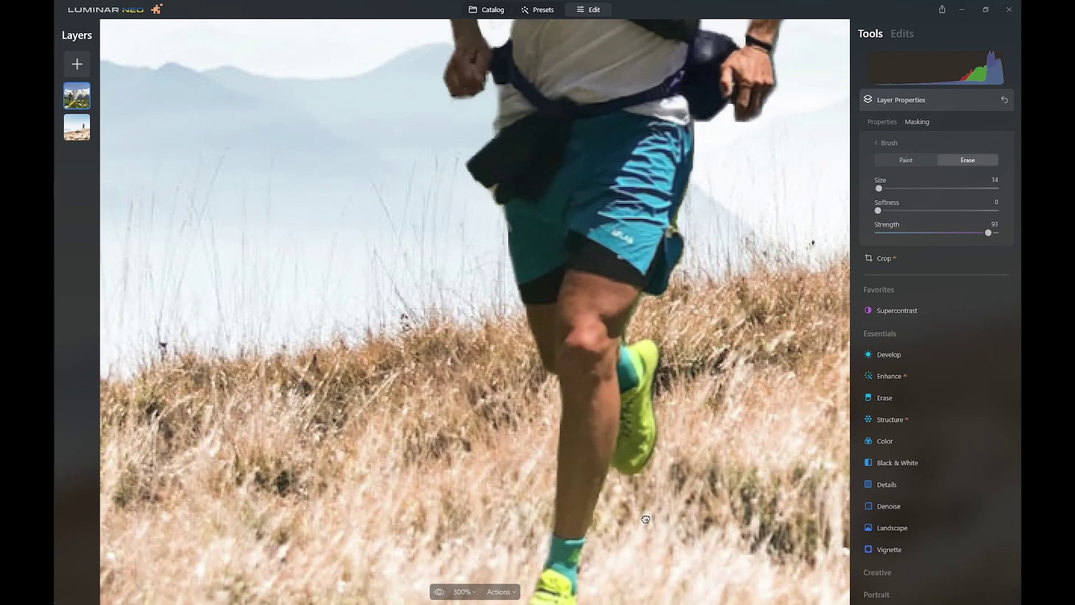
Step: Fit the photo to screen, then move the front-runner layer left and scale it up slightly
click(510, 594)
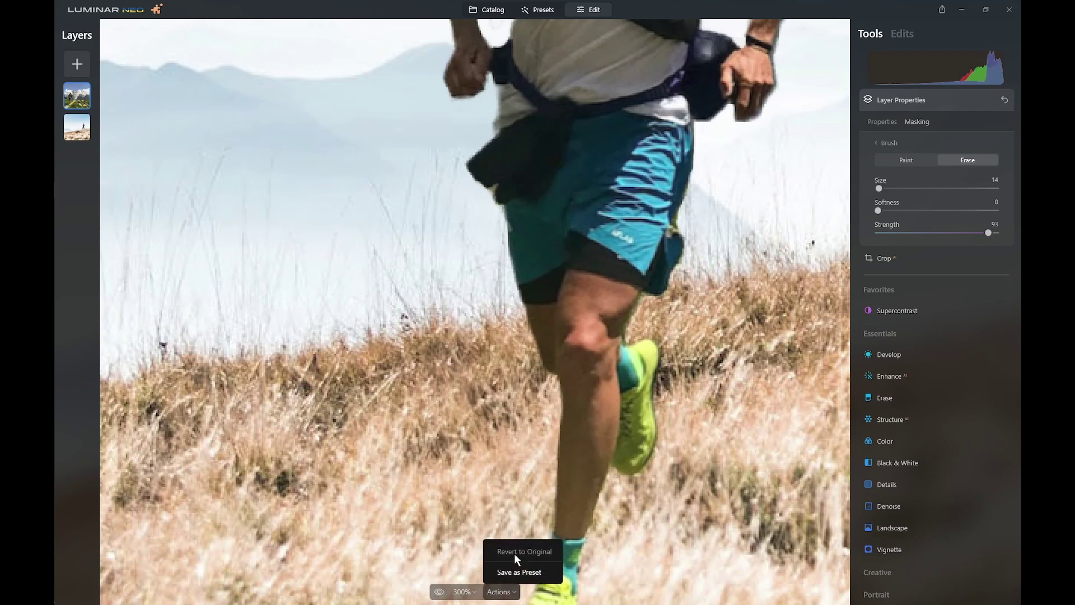
click(473, 593)
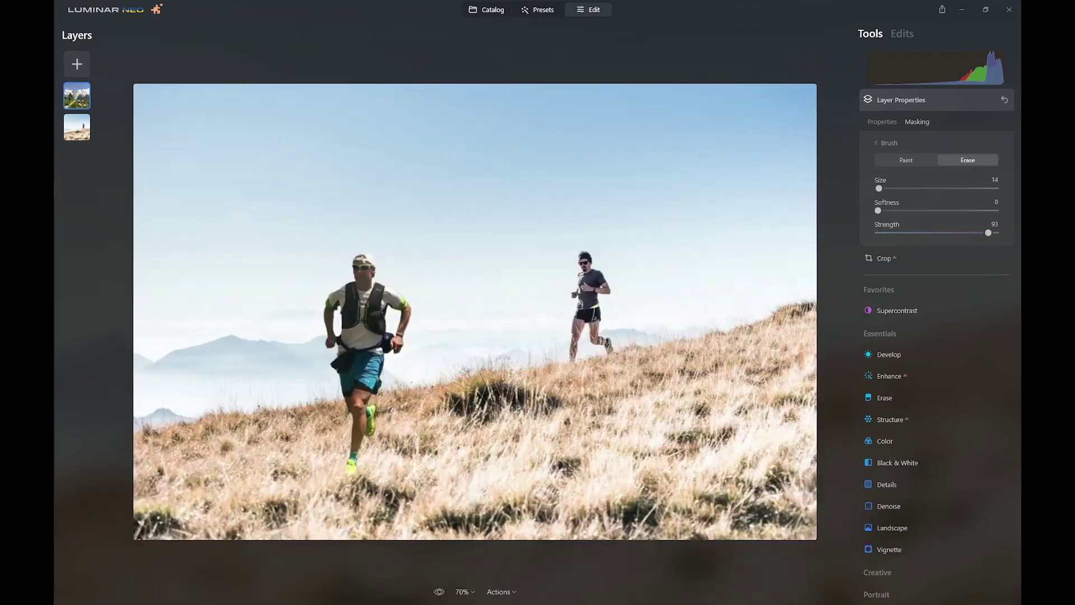
click(483, 454)
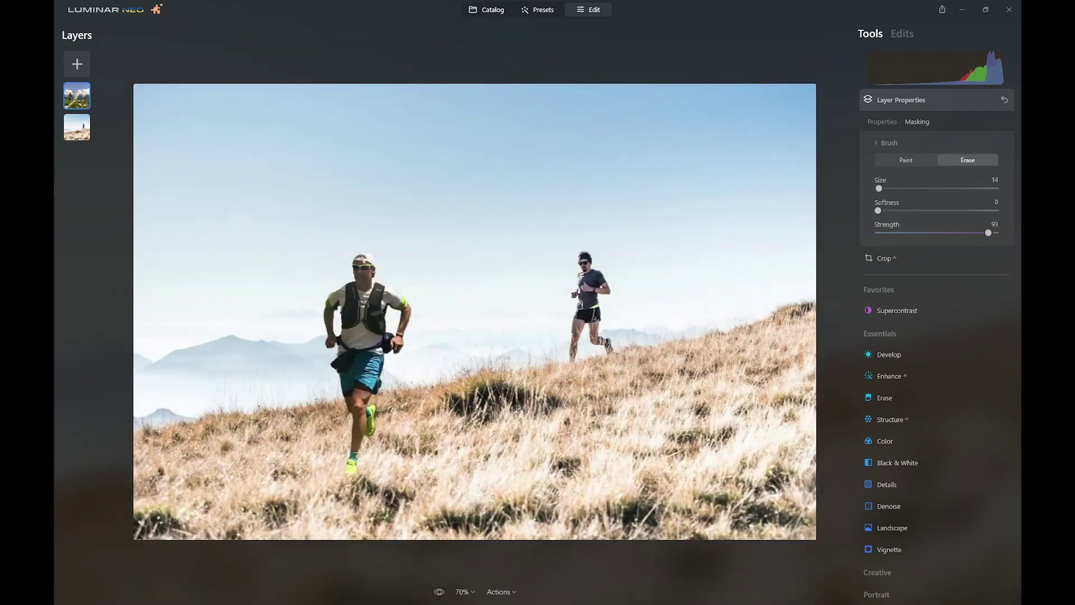
click(886, 124)
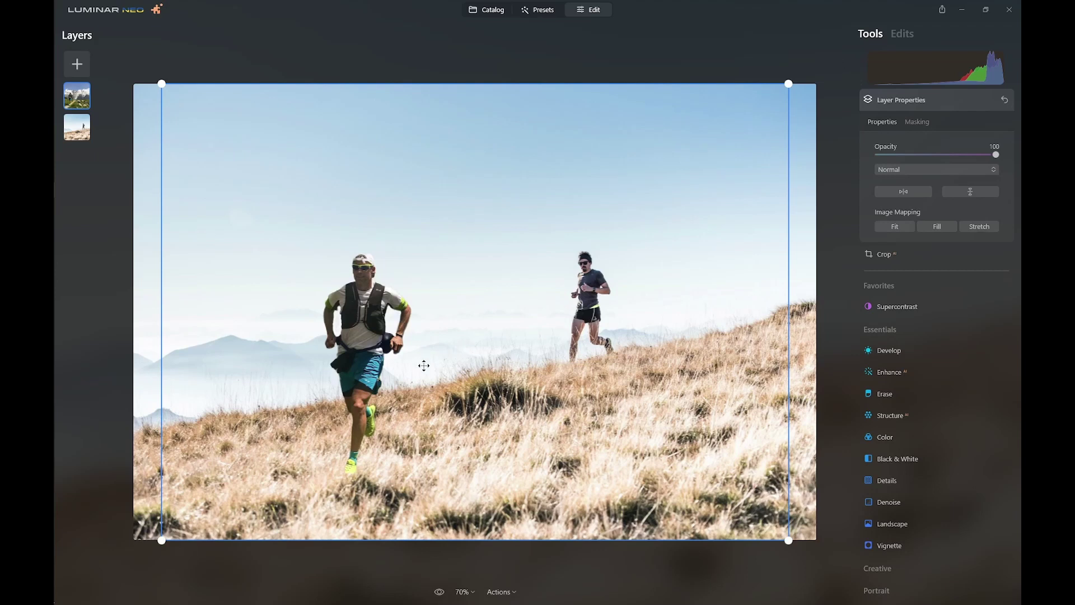
drag(413, 364, 379, 383)
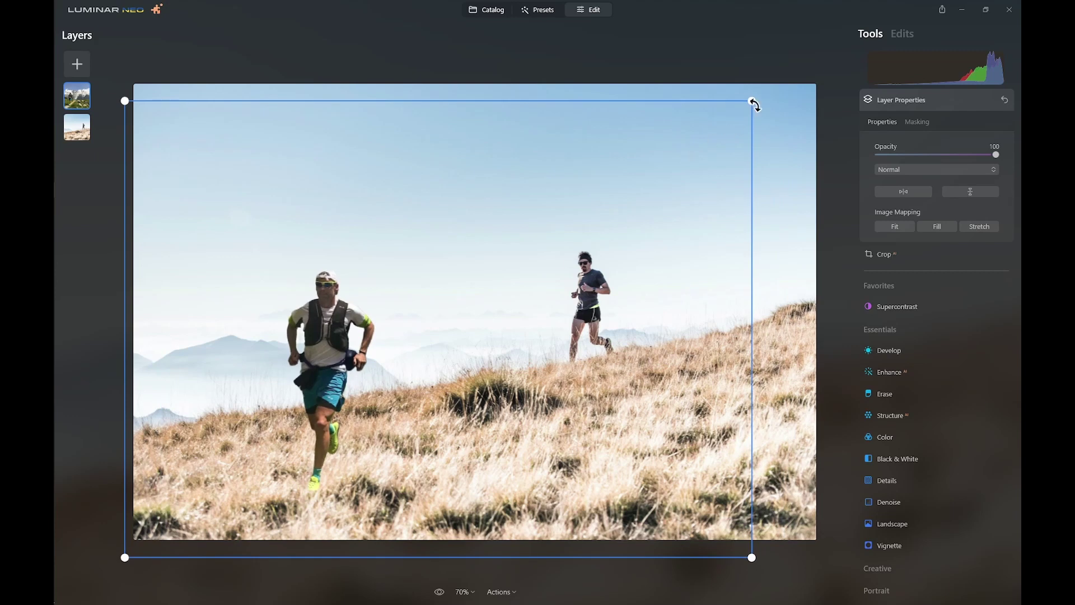
drag(752, 101, 784, 68)
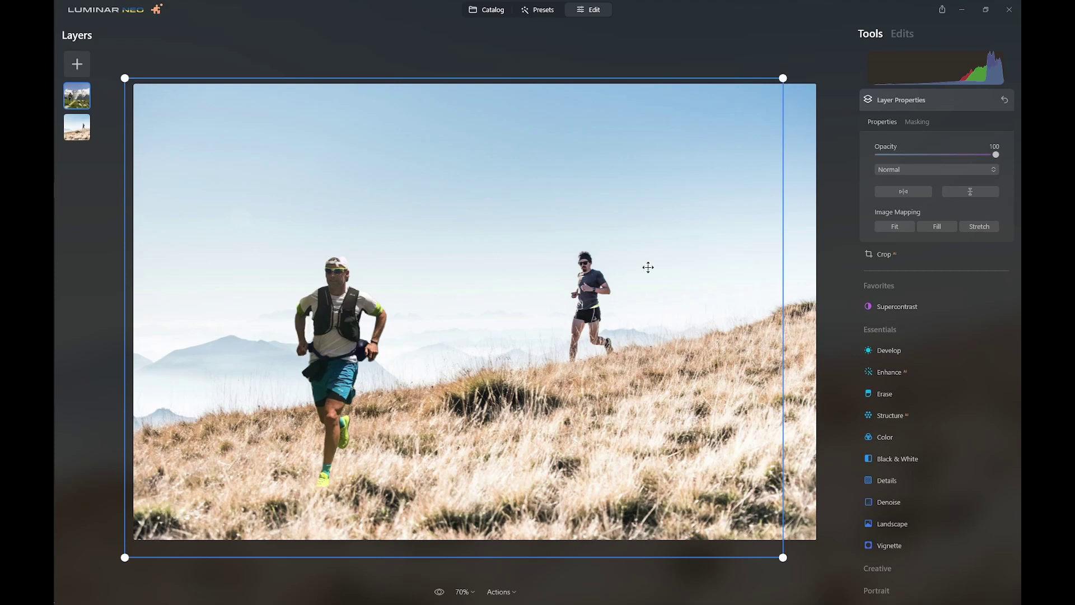
drag(782, 78, 801, 61)
drag(462, 377, 451, 389)
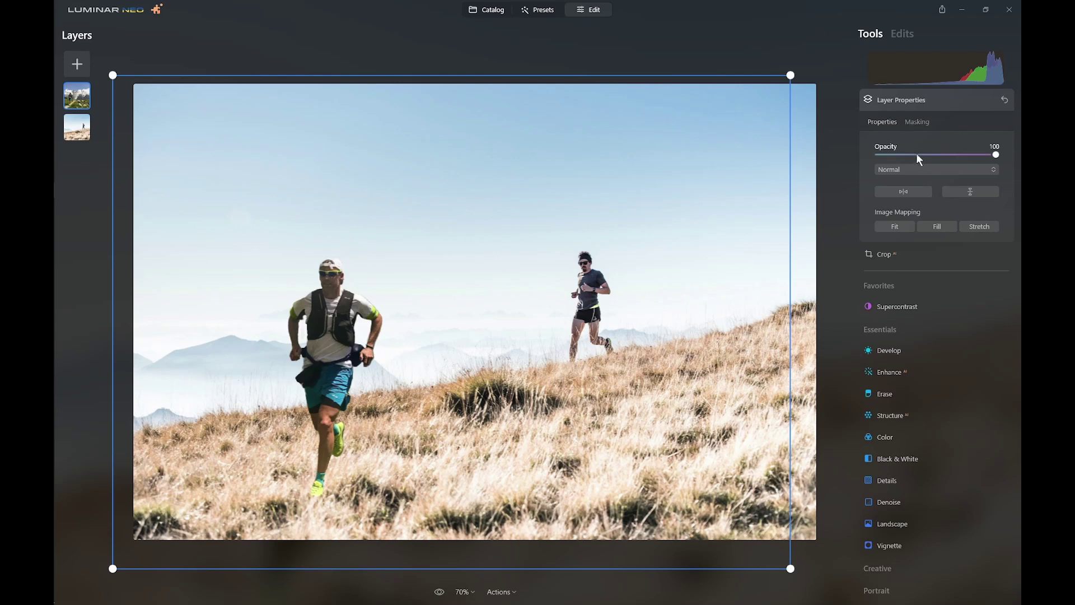
click(889, 100)
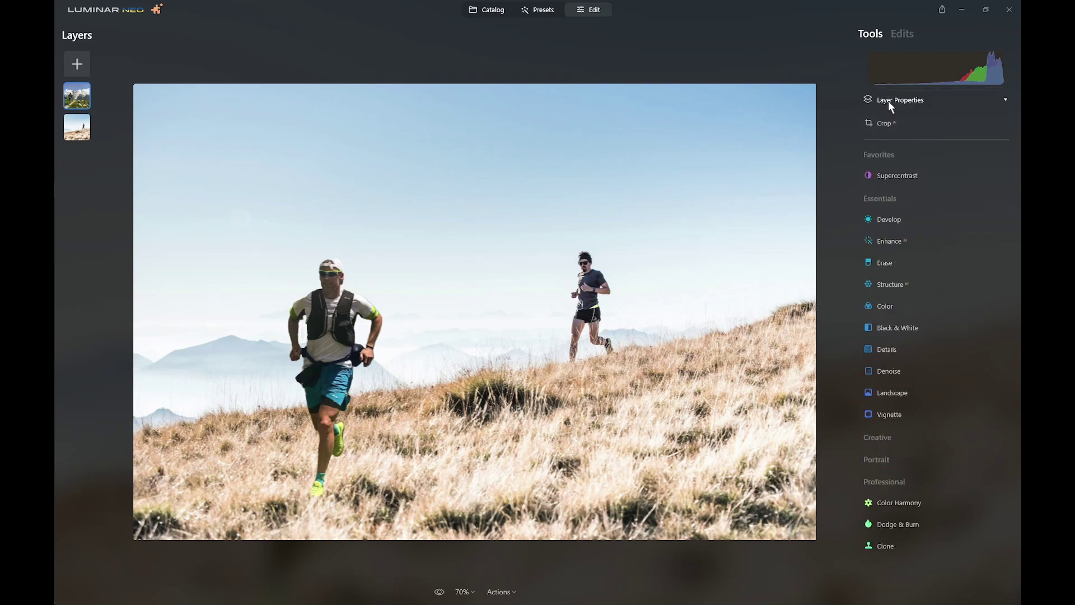
click(890, 219)
click(938, 285)
mouse_move(938, 285)
mouse_down()
mouse_move(890, 290)
mouse_move(1011, 275)
mouse_move(937, 284)
mouse_up()
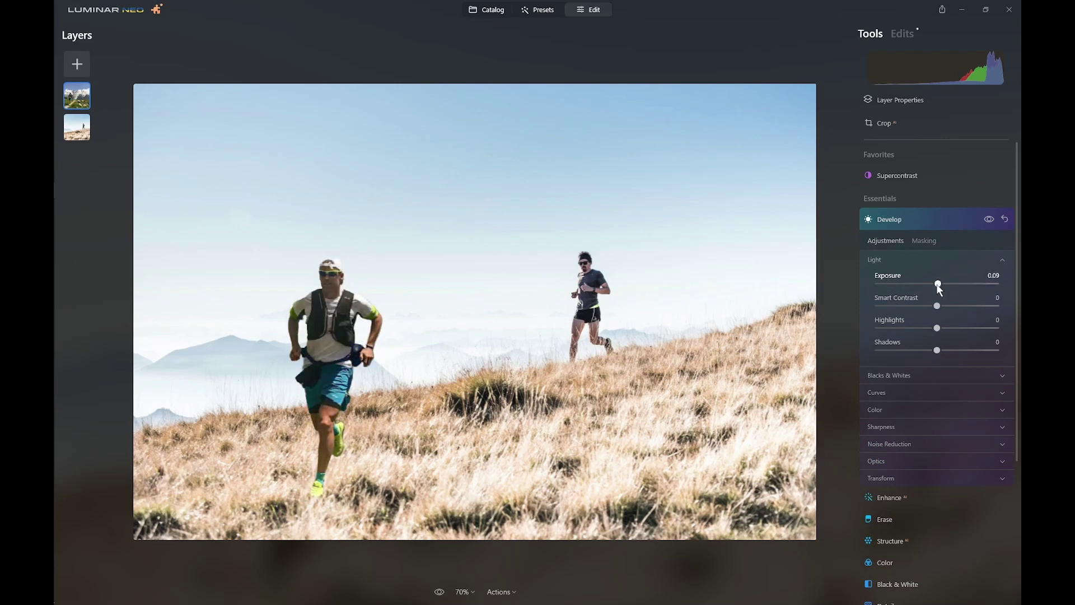
click(890, 496)
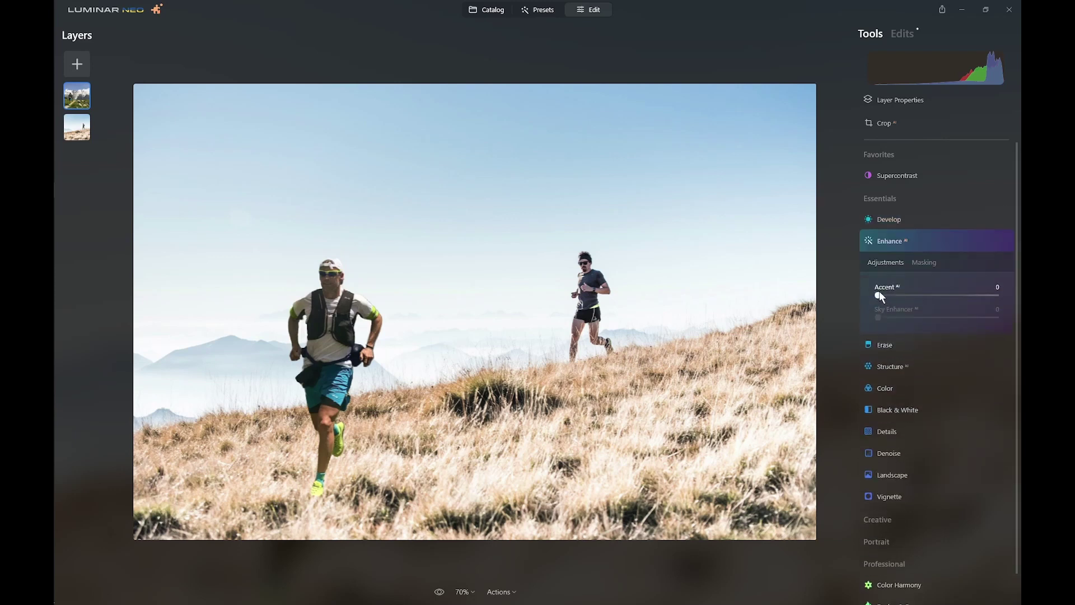
mouse_move(879, 293)
mouse_down()
mouse_move(911, 288)
mouse_move(878, 303)
mouse_up()
click(895, 390)
drag(937, 360, 949, 359)
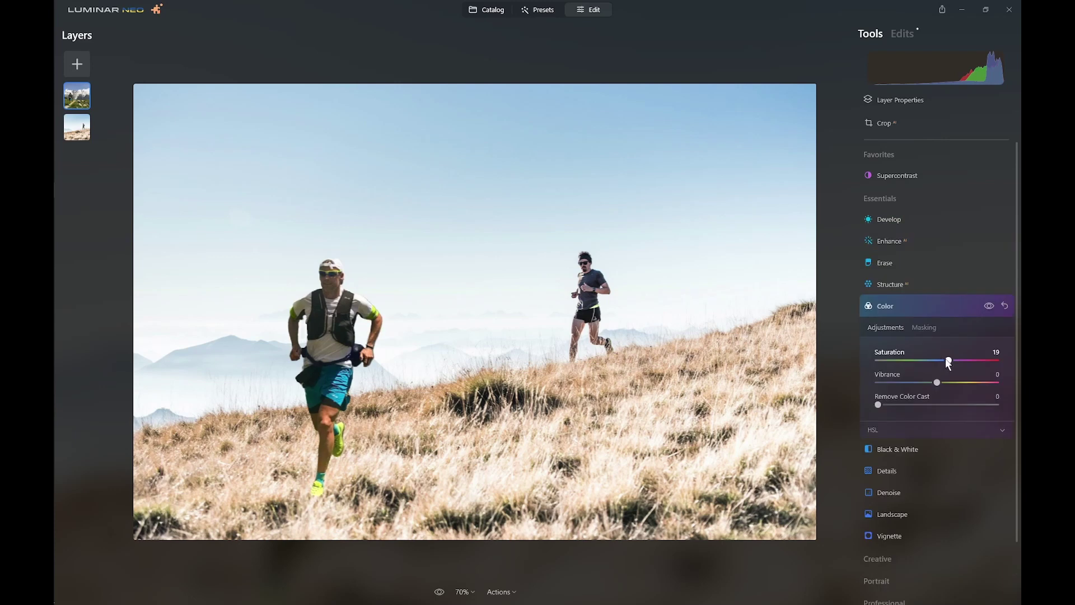
click(929, 305)
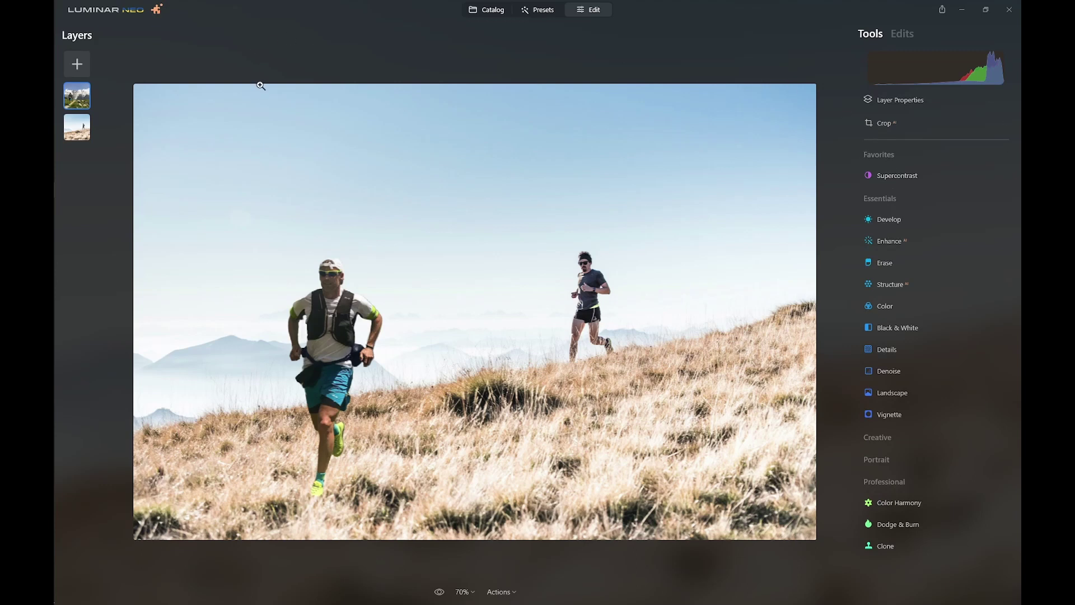
right_click(79, 98)
click(93, 104)
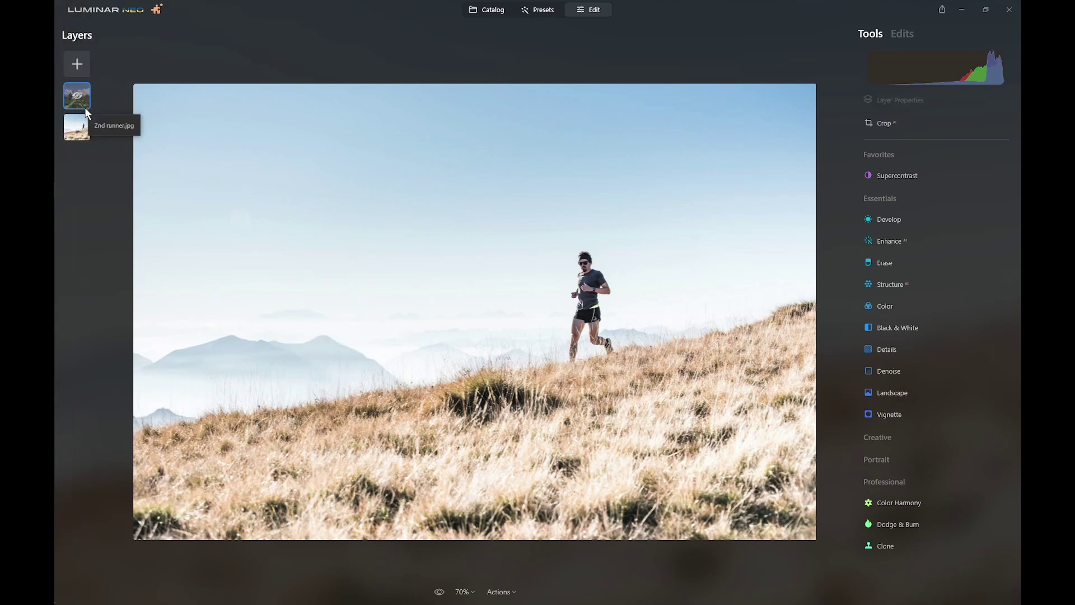
right_click(71, 98)
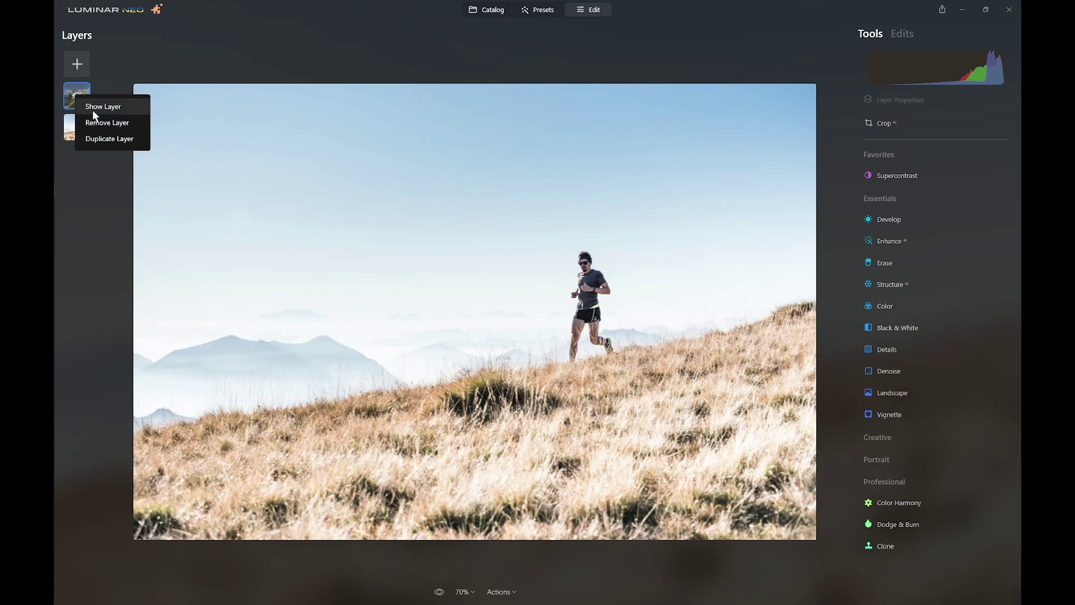
click(92, 110)
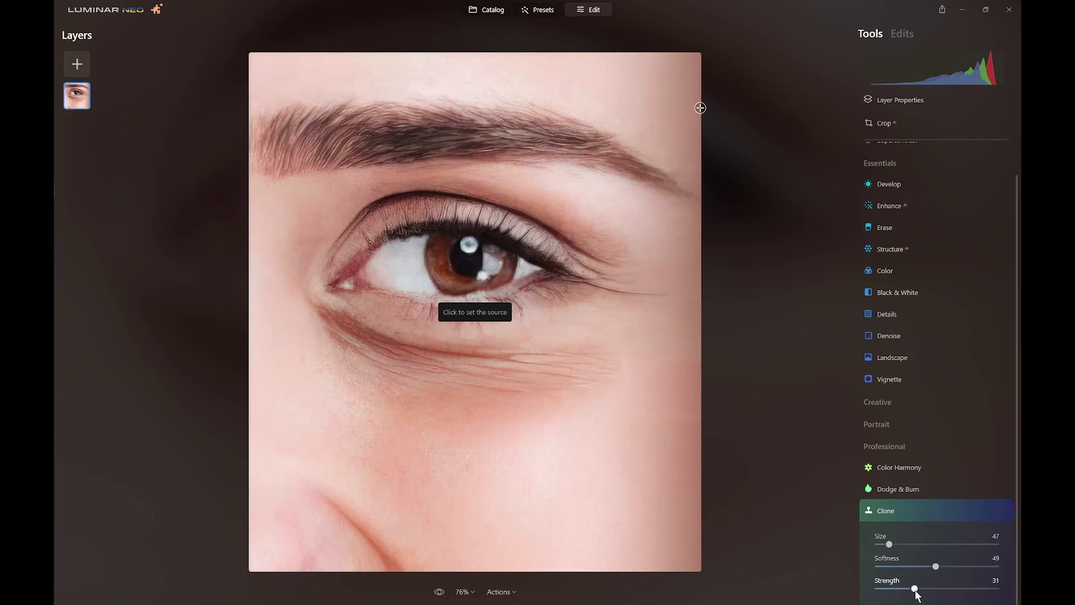
Step: Set the Clone strength to 73
drag(917, 586, 964, 588)
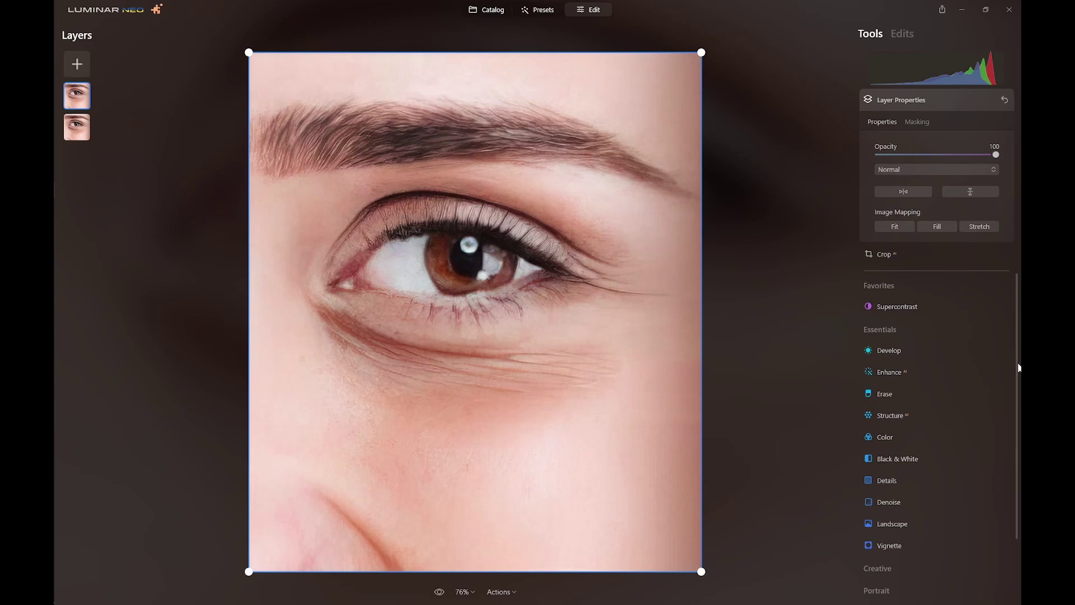
Step: Set the Clone brush to size 71, softness 67 and strength 100
scroll(1017, 443, down, 3)
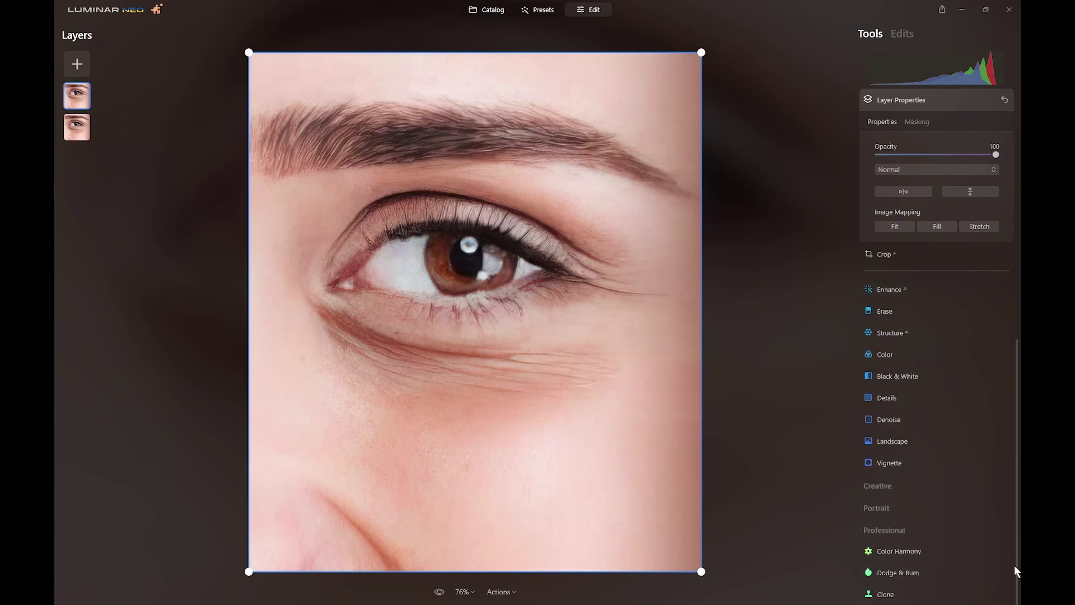
click(883, 594)
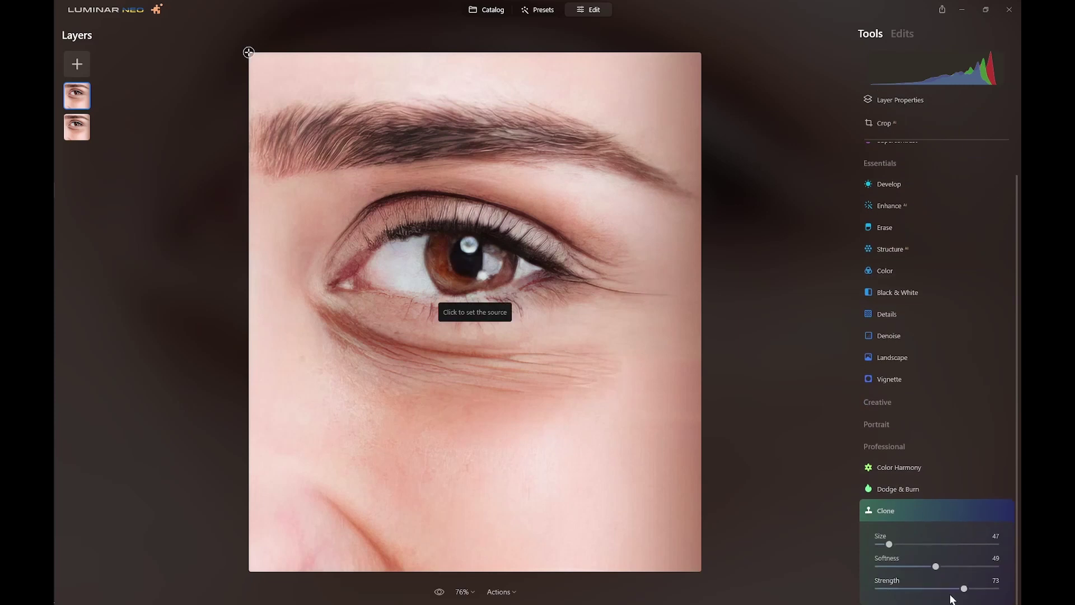
drag(959, 588, 996, 588)
drag(937, 566, 957, 566)
drag(892, 540, 895, 541)
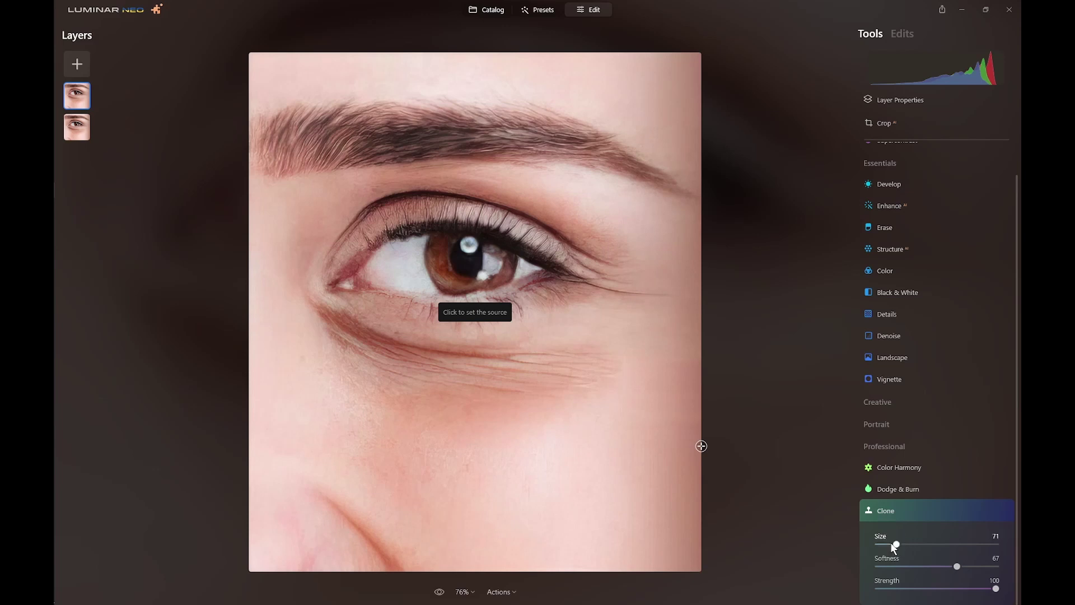
Step: Clone lower-cheek skin over the under-eye area, extending the patch leftward
click(594, 491)
drag(590, 348, 526, 336)
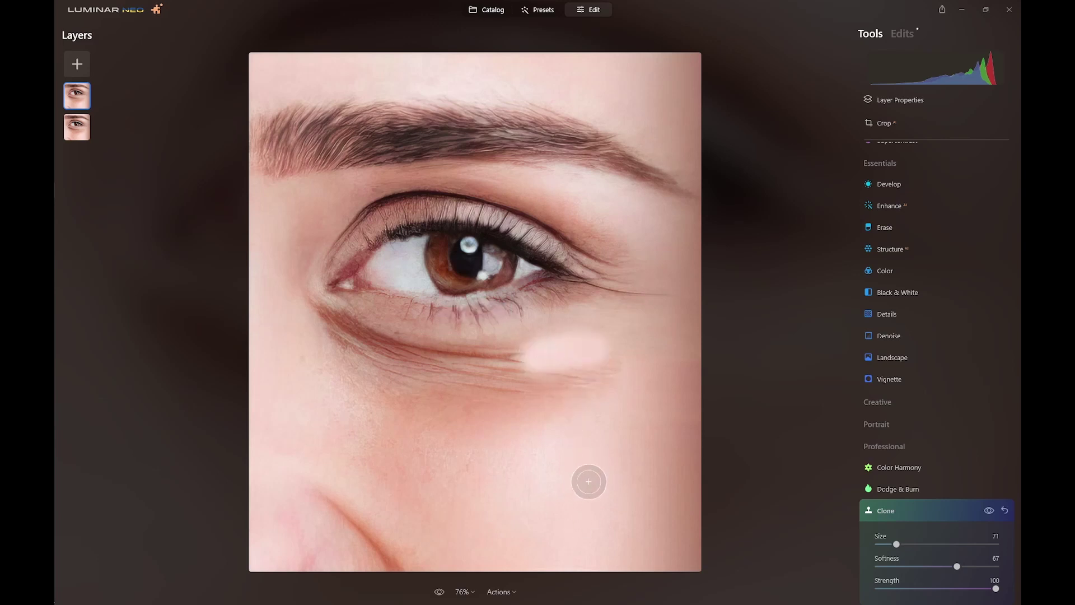
mouse_move(595, 386)
mouse_down()
mouse_move(612, 362)
mouse_move(582, 381)
mouse_up()
click(588, 499)
mouse_move(562, 422)
mouse_down()
mouse_move(564, 388)
mouse_move(504, 389)
mouse_up()
click(601, 512)
mouse_move(571, 448)
mouse_down()
mouse_move(582, 406)
mouse_move(574, 404)
mouse_move(568, 436)
mouse_up()
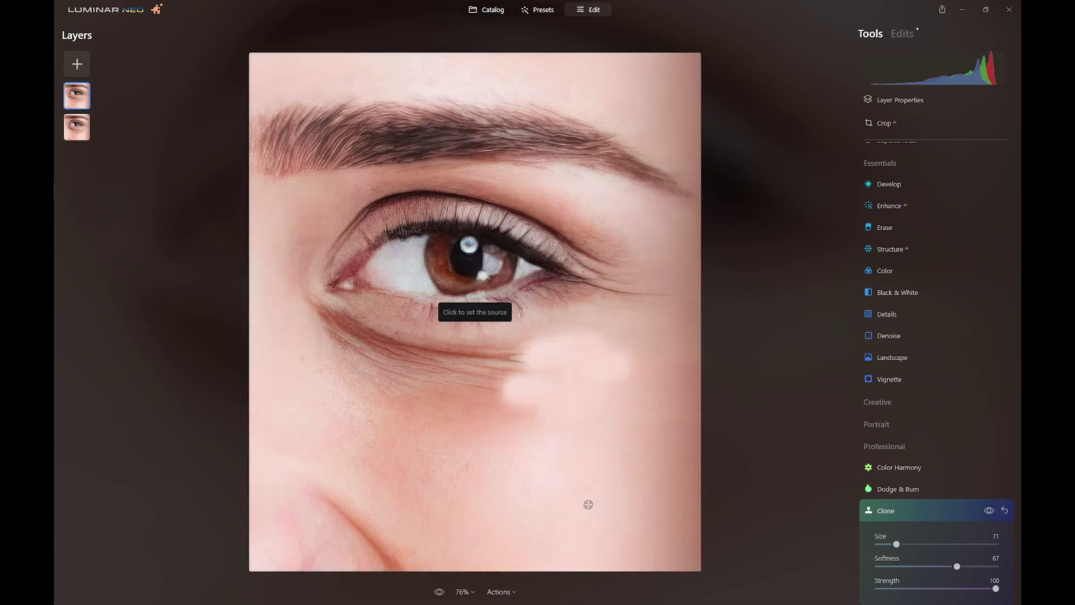
click(588, 505)
drag(518, 407, 481, 404)
click(600, 506)
mouse_move(535, 358)
mouse_down()
mouse_move(449, 364)
mouse_move(472, 360)
mouse_move(459, 350)
mouse_up()
Step: Clone more cheek skin over the remaining under-eye crease and dark eye-bag line
click(593, 497)
click(600, 504)
mouse_move(517, 377)
mouse_down()
mouse_move(462, 388)
mouse_move(580, 492)
mouse_move(506, 410)
mouse_move(420, 377)
mouse_up()
click(602, 510)
click(607, 512)
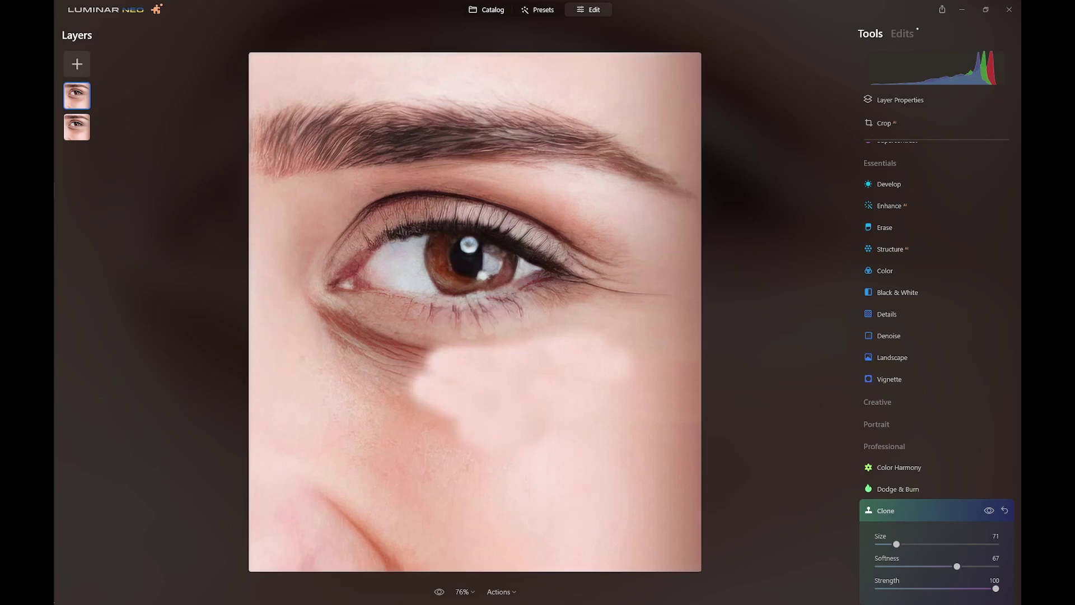
click(605, 507)
drag(467, 427, 346, 375)
click(598, 525)
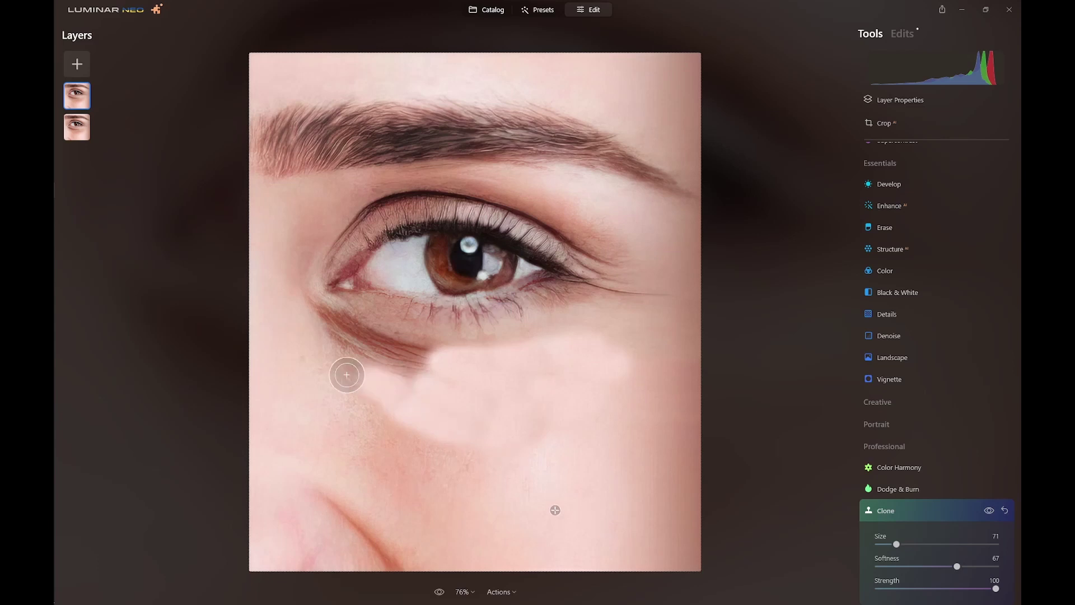
click(600, 492)
drag(439, 360, 363, 333)
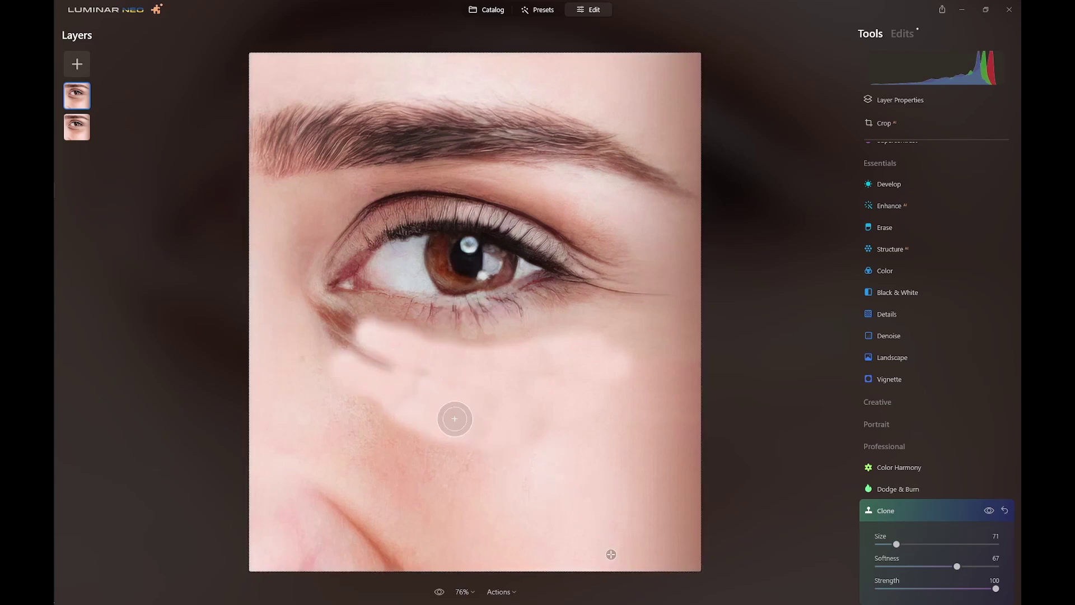
mouse_move(435, 371)
mouse_down()
mouse_move(379, 364)
mouse_move(331, 300)
mouse_up()
click(597, 484)
click(566, 470)
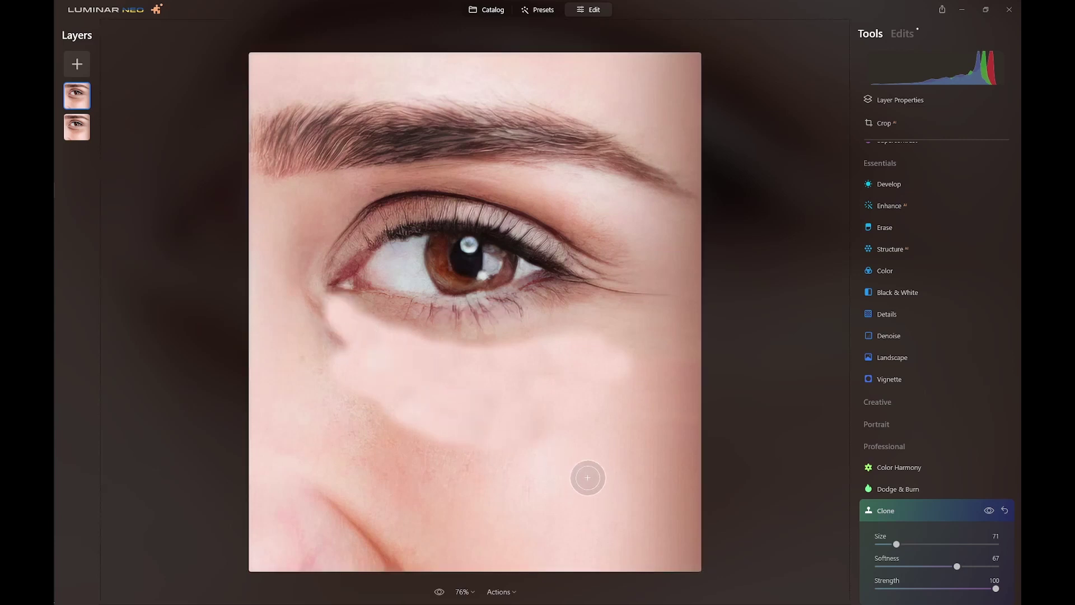
Step: Shrink the clone brush to 47 and lighten the skin at the inner eye corner
key(bracketleft)
key(bracketleft)
key(bracketleft)
key(bracketleft)
key(bracketleft)
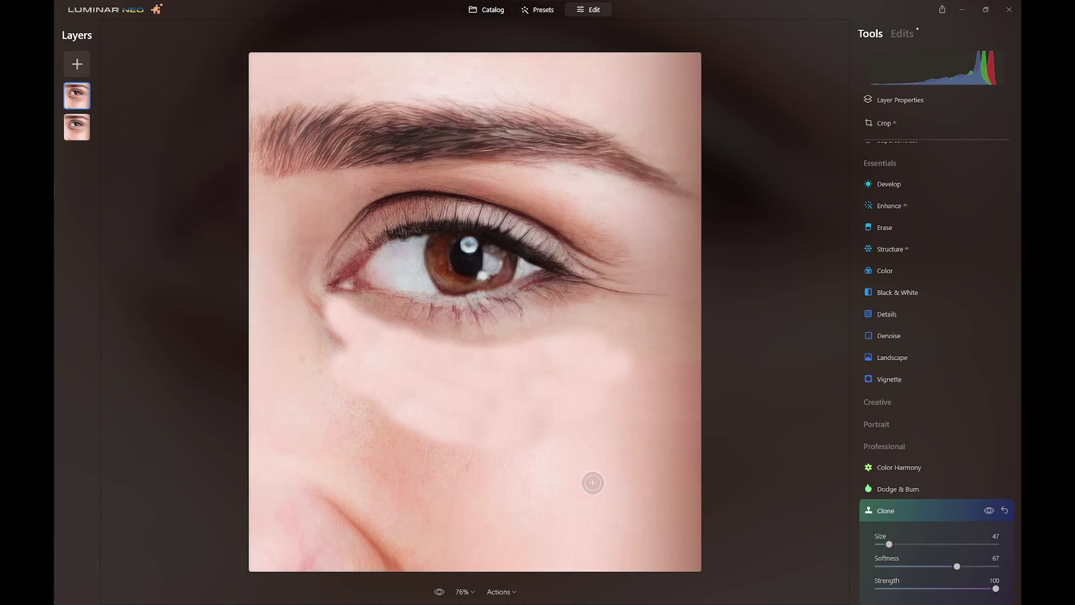
click(599, 487)
mouse_move(330, 317)
mouse_down()
mouse_move(315, 297)
mouse_move(353, 353)
mouse_move(312, 317)
mouse_move(338, 350)
mouse_up()
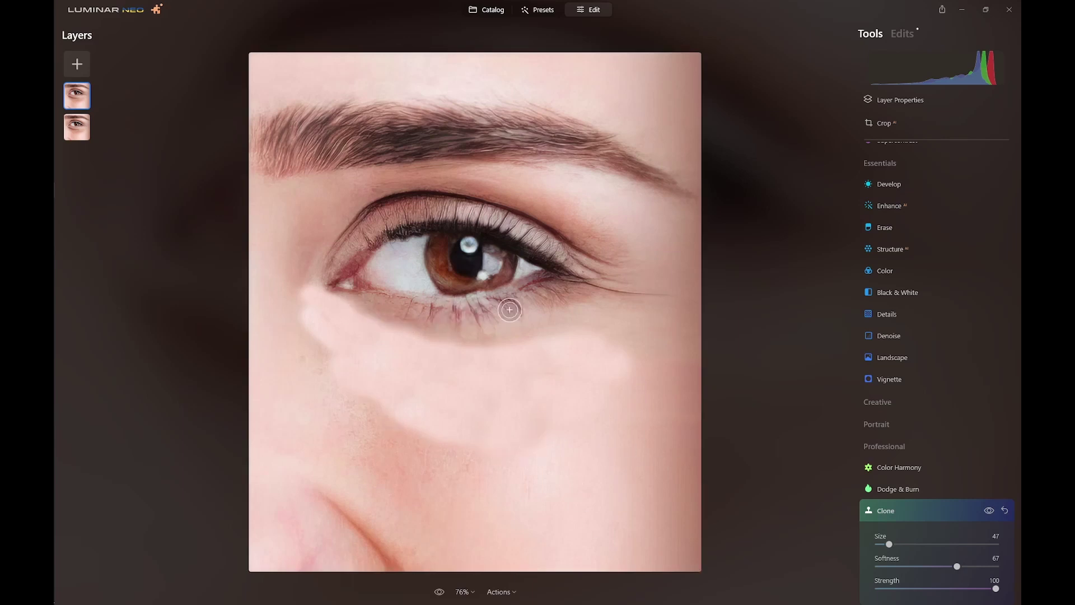
alt+click(588, 512)
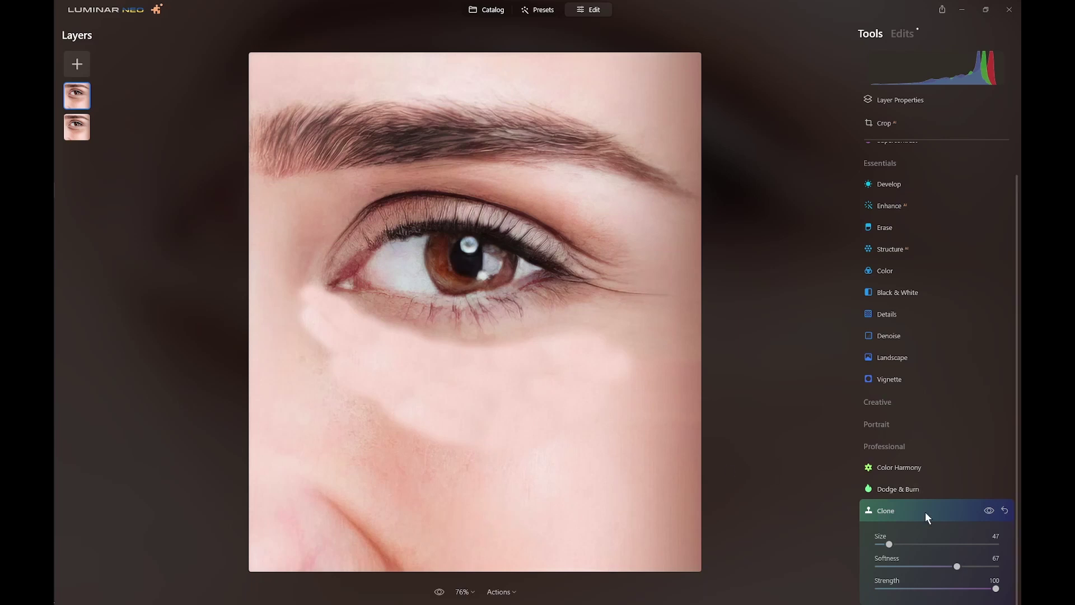
Step: At strength 44 and size 35, clone cheek skin over the dark patch under the eye
mouse_move(996, 588)
mouse_down()
mouse_move(931, 599)
mouse_move(929, 588)
mouse_up()
drag(888, 544, 885, 544)
alt+click(597, 496)
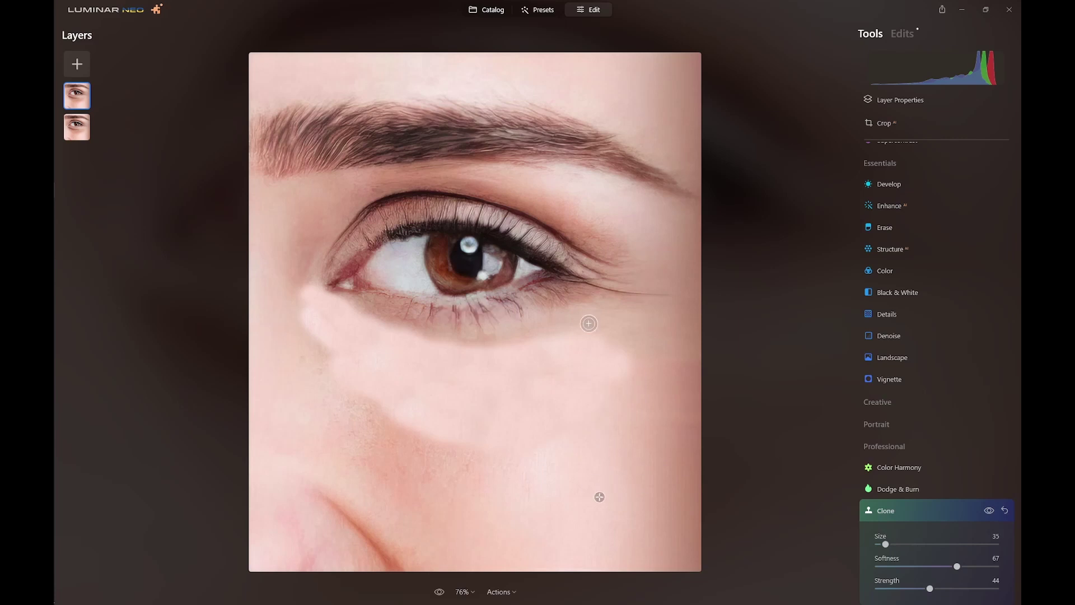
mouse_move(566, 288)
mouse_down()
mouse_move(520, 317)
mouse_move(548, 308)
mouse_move(532, 300)
mouse_move(489, 324)
mouse_move(476, 315)
mouse_up()
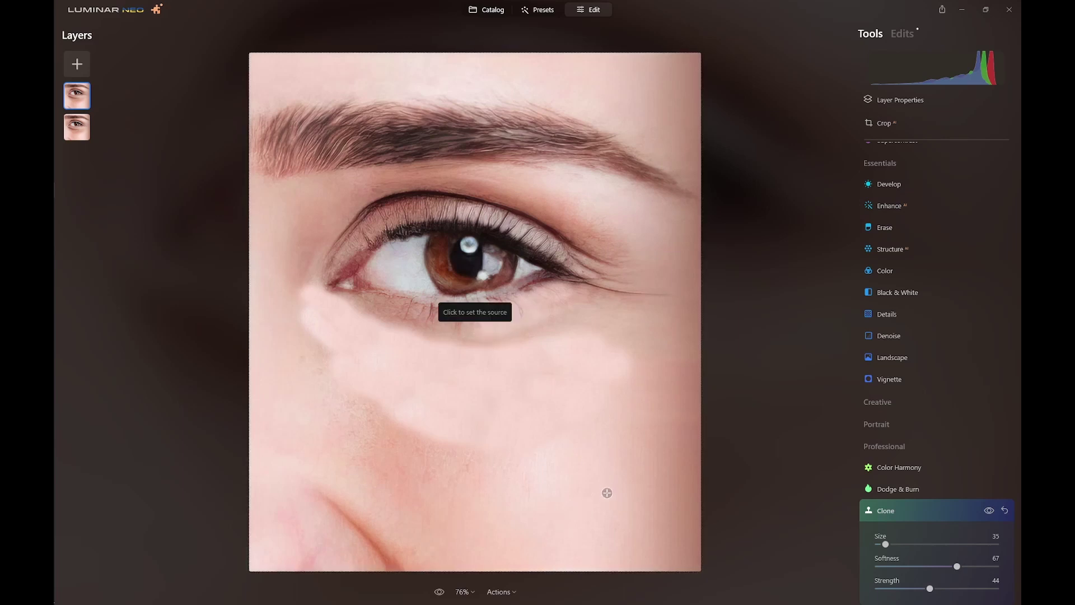
click(582, 472)
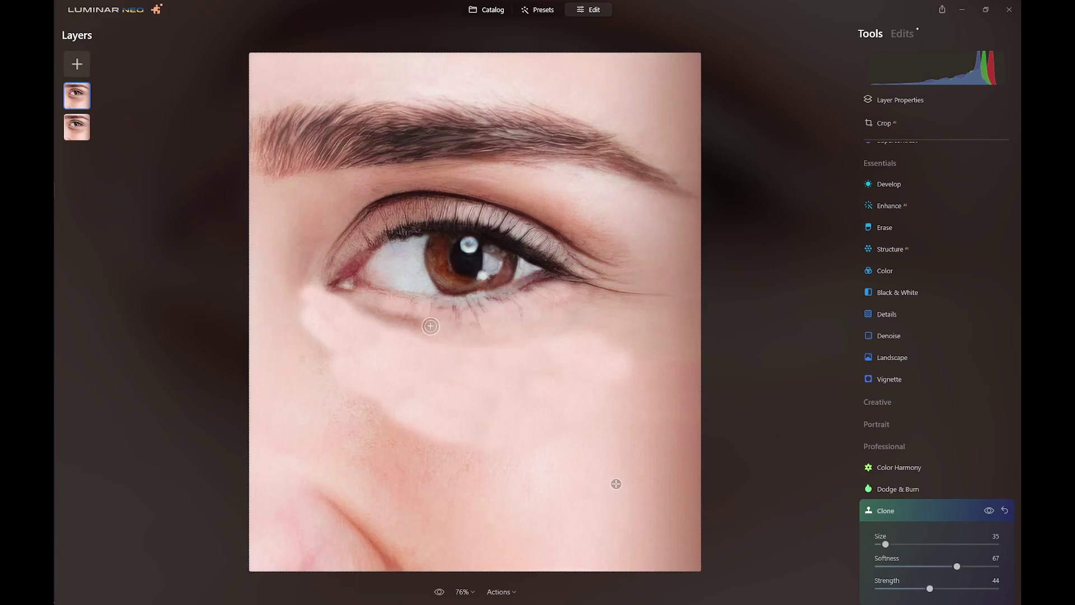
mouse_move(410, 313)
mouse_down()
mouse_move(353, 290)
mouse_move(378, 309)
mouse_move(445, 328)
mouse_up()
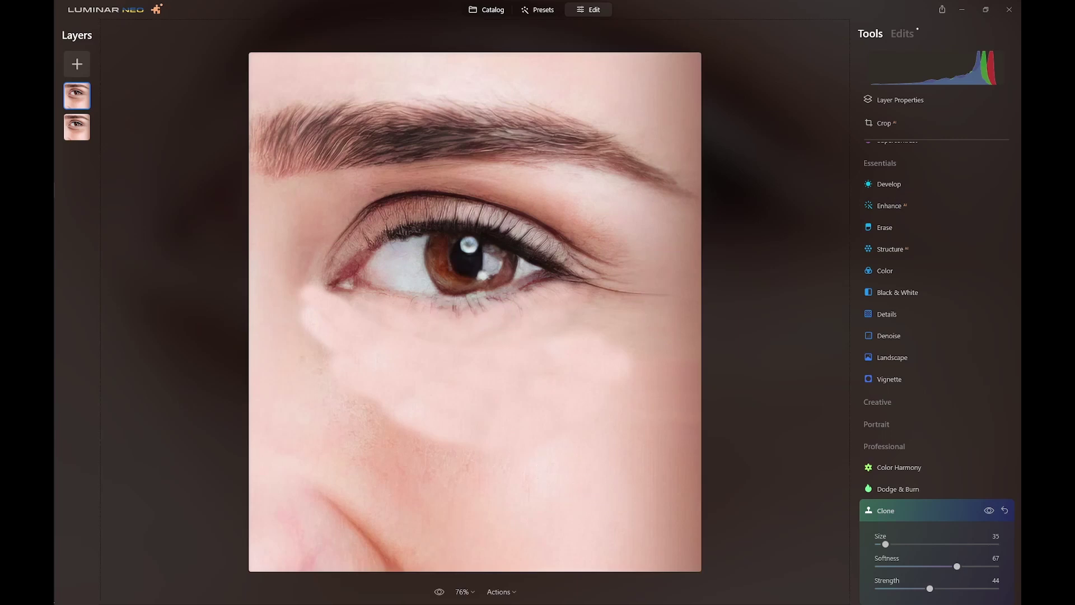
click(642, 521)
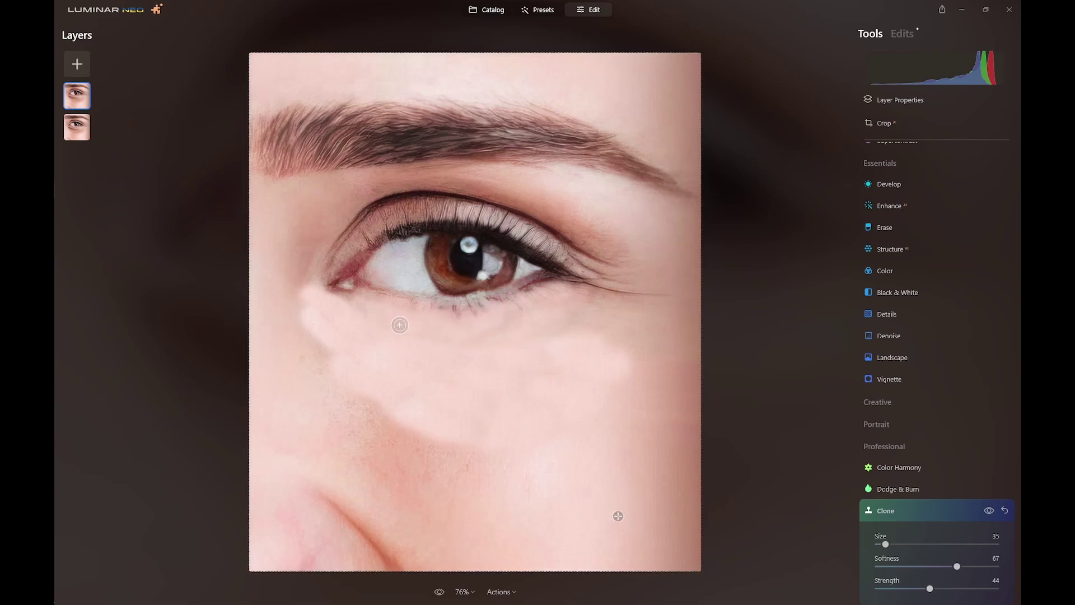
mouse_move(422, 329)
mouse_down()
mouse_move(417, 378)
mouse_move(432, 338)
mouse_move(459, 362)
mouse_up()
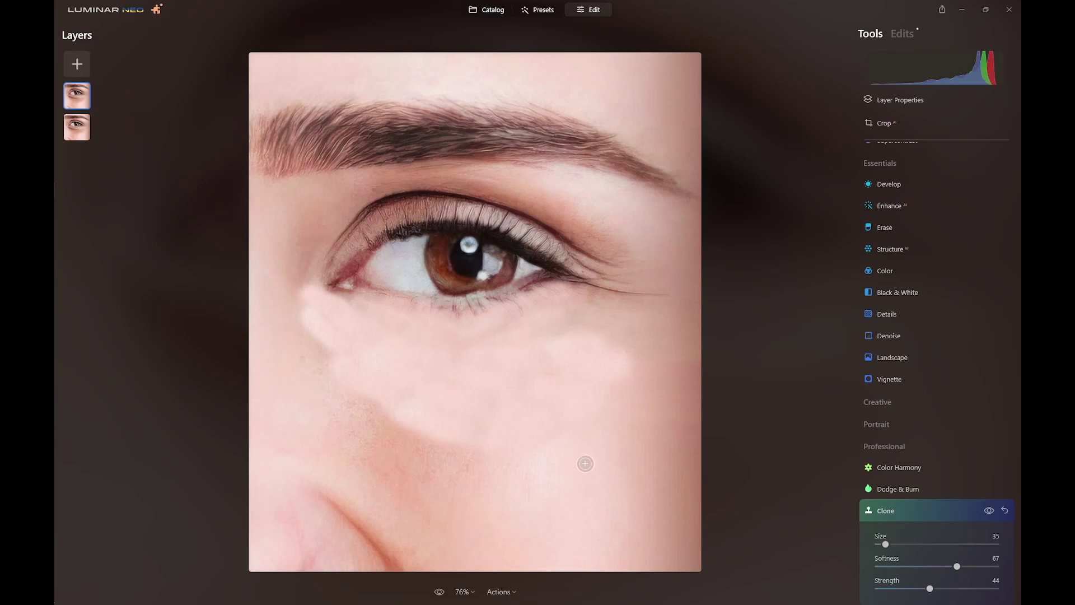
Step: Enlarge the clone brush to 131 and lay broad cheek-skin patches under the eye
key(bracketright)
key(bracketright)
key(bracketright)
key(bracketright)
key(bracketright)
key(bracketright)
key(bracketright)
key(bracketright)
key(bracketright)
key(bracketright)
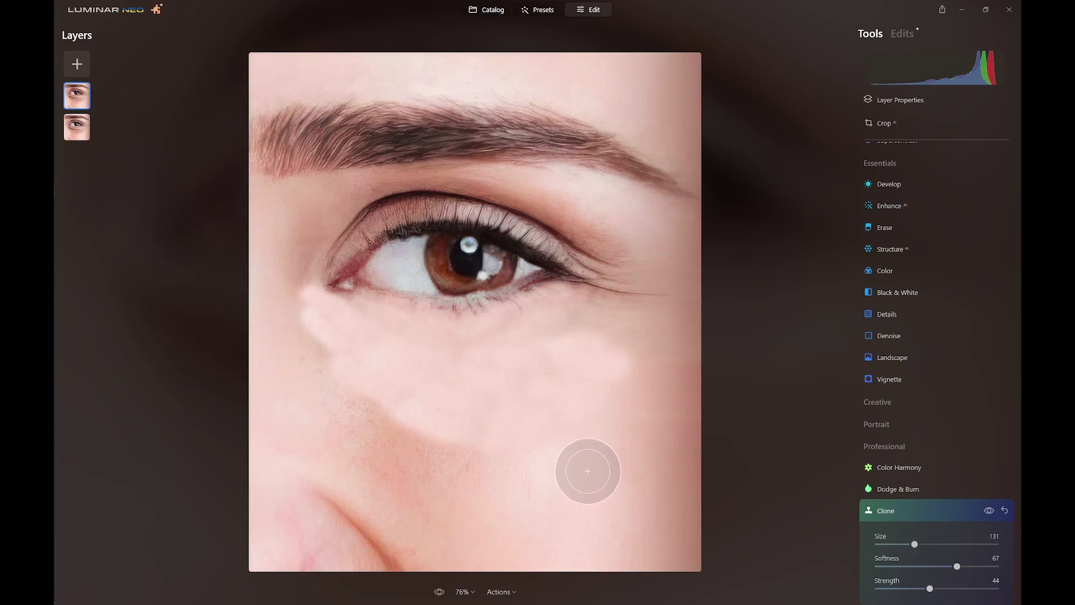
alt+click(590, 488)
drag(448, 347, 498, 336)
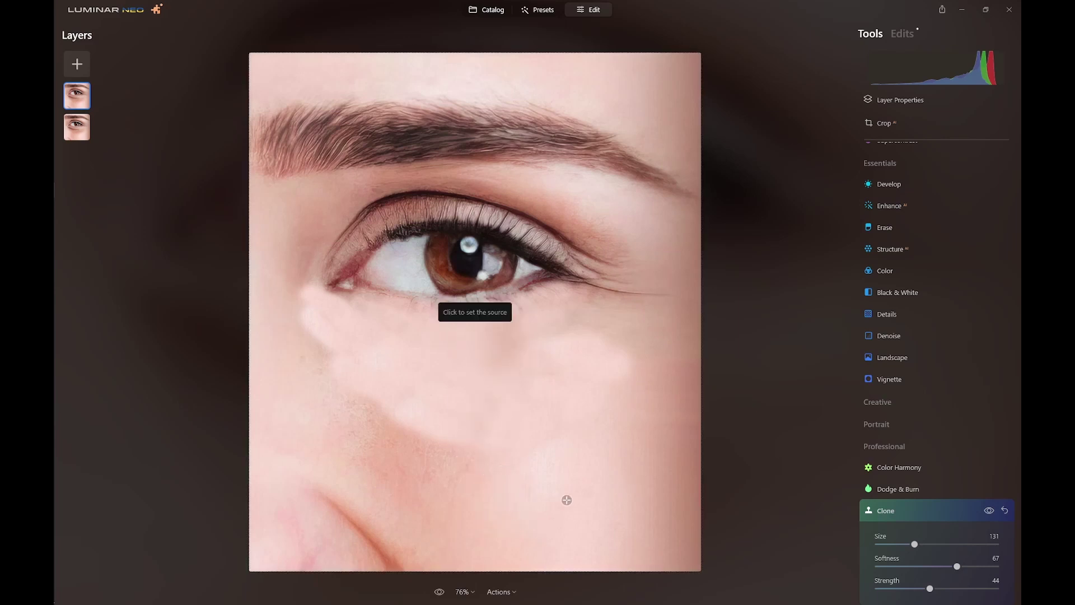
mouse_move(398, 363)
mouse_down()
mouse_move(429, 415)
mouse_move(434, 400)
mouse_move(355, 330)
mouse_move(424, 437)
mouse_up()
alt+click(577, 506)
mouse_move(501, 344)
mouse_down()
mouse_move(530, 350)
mouse_move(498, 462)
mouse_move(506, 493)
mouse_move(530, 459)
mouse_move(538, 364)
mouse_move(470, 462)
mouse_move(476, 501)
mouse_move(500, 500)
mouse_move(530, 407)
mouse_move(568, 388)
mouse_move(563, 370)
mouse_move(576, 409)
mouse_move(616, 344)
mouse_up()
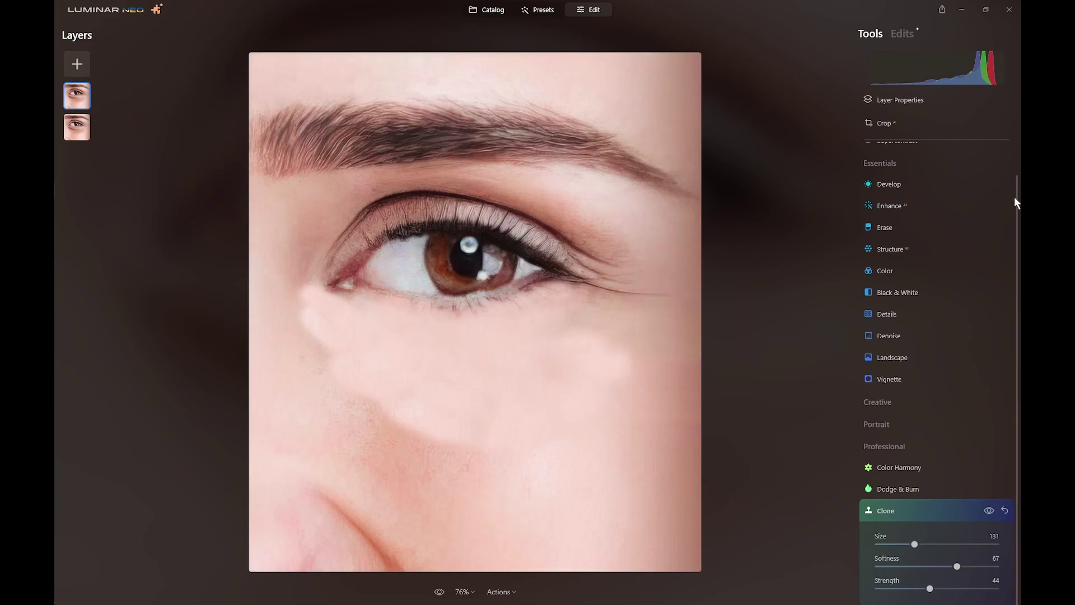
drag(1013, 190, 1015, 108)
Step: Start a brush mask on the retouch layer at size 100, strength 56, painting across the under-eye area
click(909, 99)
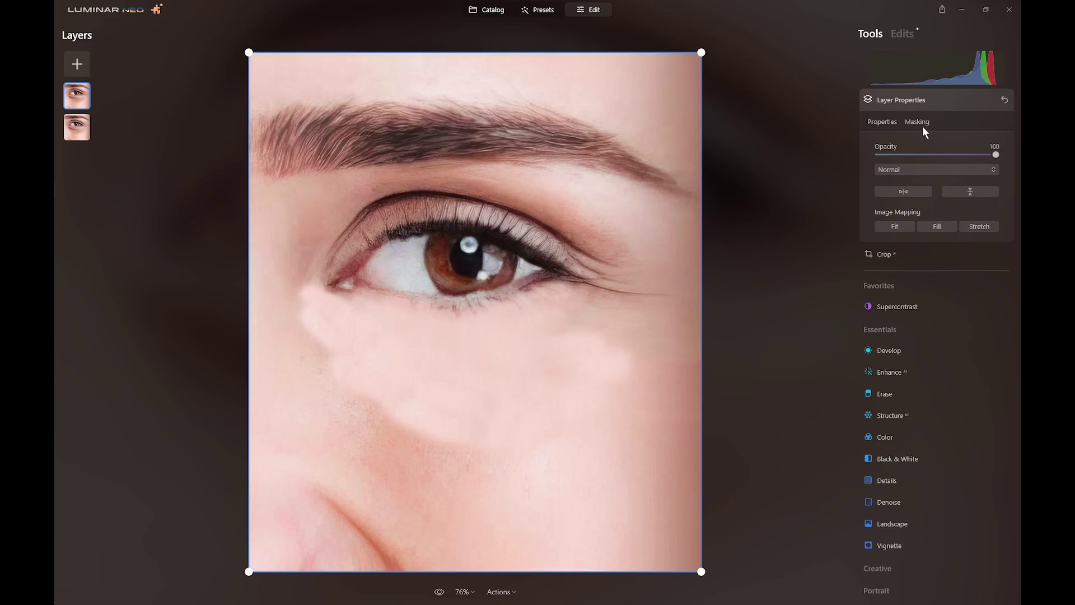
click(919, 120)
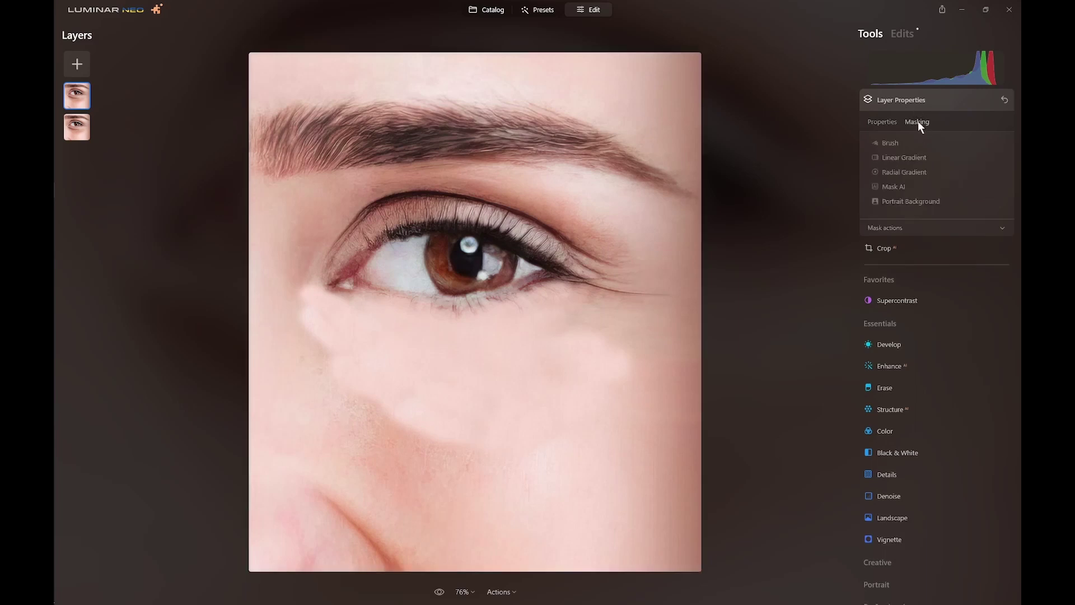
click(890, 143)
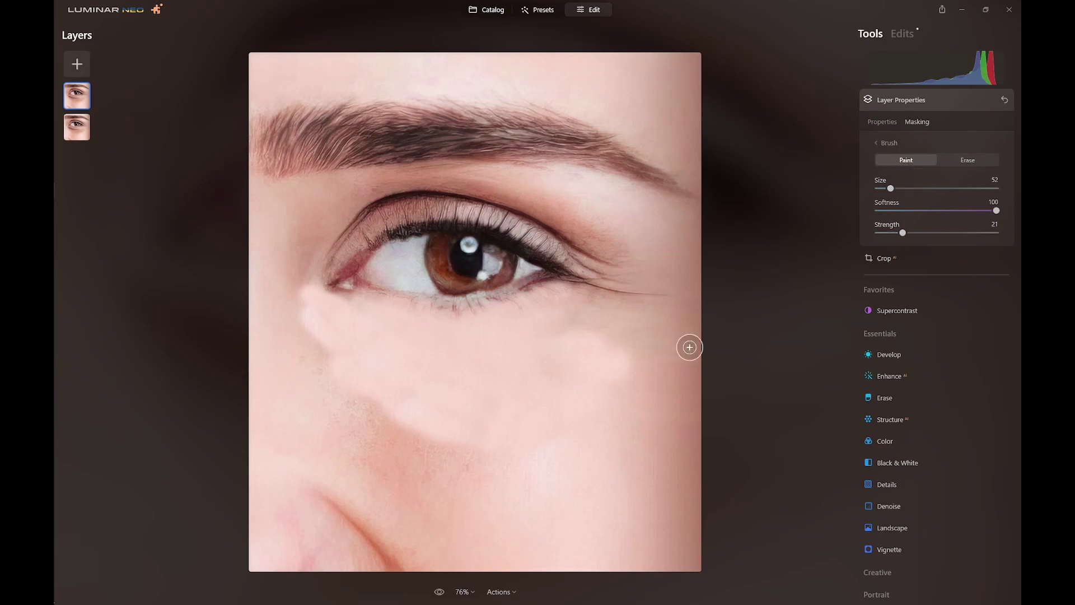
key(bracketright)
key(bracketright)
key(bracketright)
key(bracketright)
key(bracketright)
mouse_move(543, 341)
mouse_down()
mouse_move(480, 355)
mouse_move(497, 355)
mouse_up()
drag(903, 232, 945, 233)
mouse_move(579, 357)
mouse_down()
mouse_move(507, 361)
mouse_move(588, 349)
mouse_move(545, 372)
mouse_move(475, 379)
mouse_move(514, 375)
mouse_move(404, 354)
mouse_move(335, 317)
mouse_move(415, 359)
mouse_move(374, 361)
mouse_move(444, 380)
mouse_move(401, 382)
mouse_move(536, 374)
mouse_move(502, 386)
mouse_up()
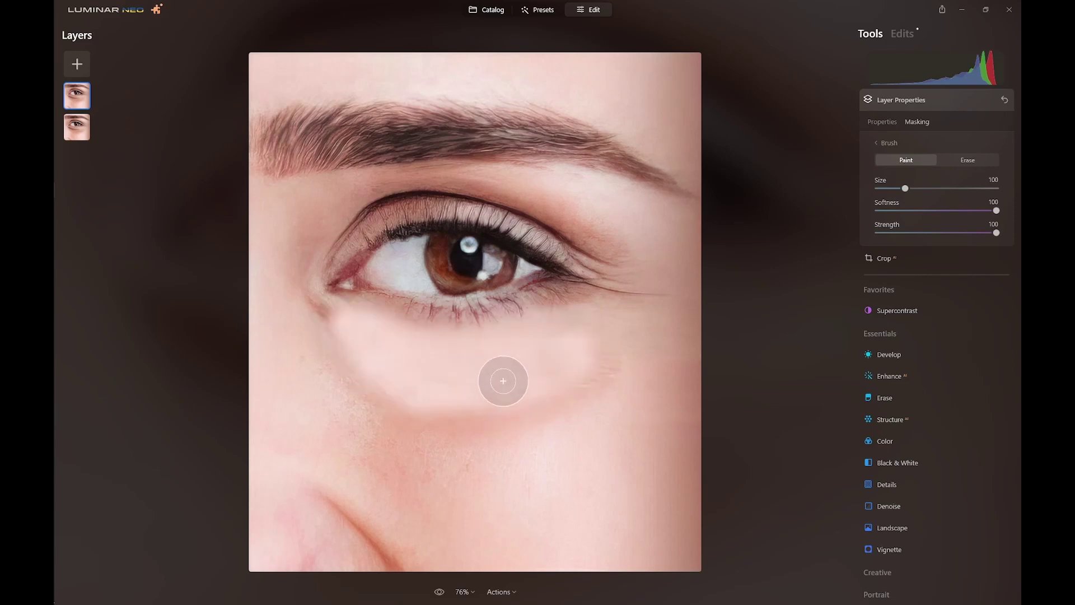
Step: With a smaller, weaker brush, refine the mask near the inner eye corner and along the lower lid
key(bracketleft)
key(bracketleft)
key(bracketleft)
key(bracketleft)
key(bracketleft)
key(bracketleft)
drag(312, 319, 318, 305)
drag(352, 354, 370, 361)
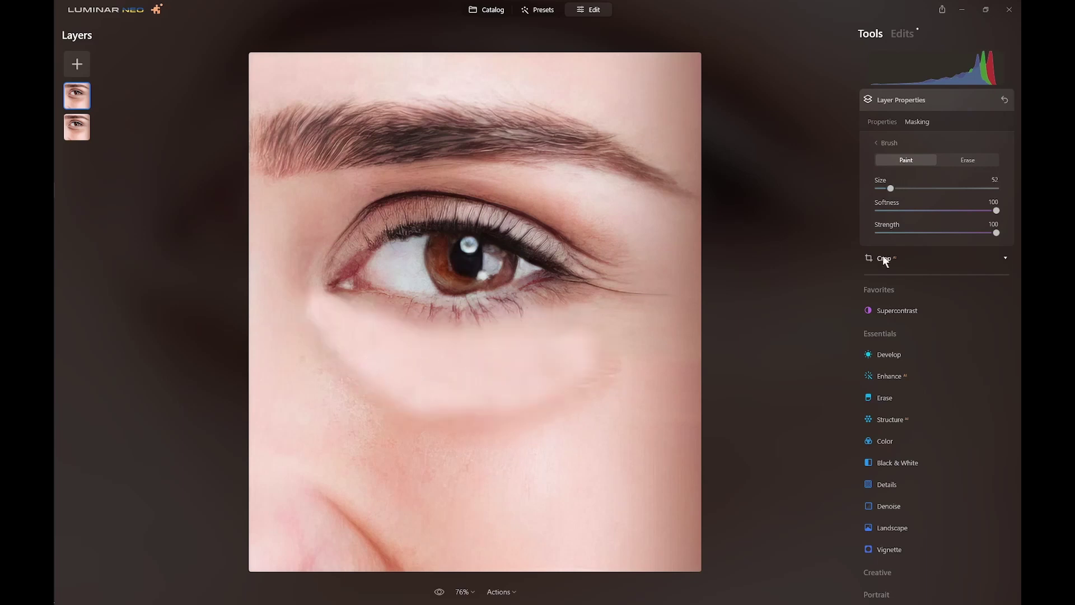
drag(996, 232, 992, 232)
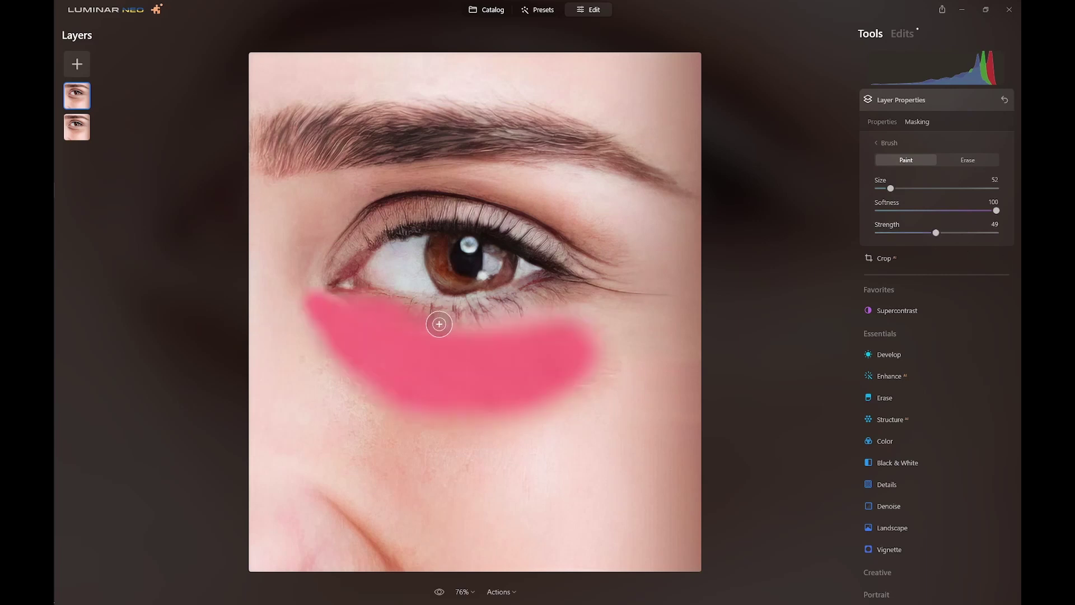
mouse_move(440, 323)
mouse_down()
mouse_move(520, 315)
mouse_move(554, 294)
mouse_move(541, 301)
mouse_move(579, 306)
mouse_up()
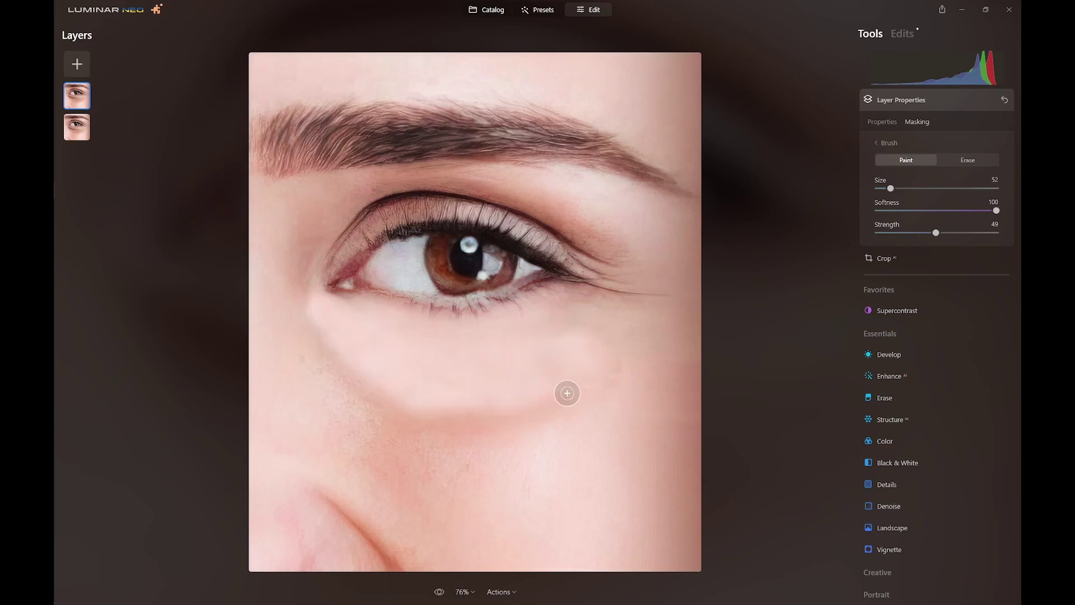
mouse_move(464, 425)
mouse_down()
mouse_move(431, 427)
mouse_move(475, 411)
mouse_move(470, 425)
mouse_move(367, 391)
mouse_move(417, 411)
mouse_move(385, 402)
mouse_move(355, 347)
mouse_up()
mouse_move(380, 388)
mouse_down()
mouse_move(317, 331)
mouse_move(332, 325)
mouse_up()
drag(437, 401, 482, 409)
drag(561, 317, 572, 317)
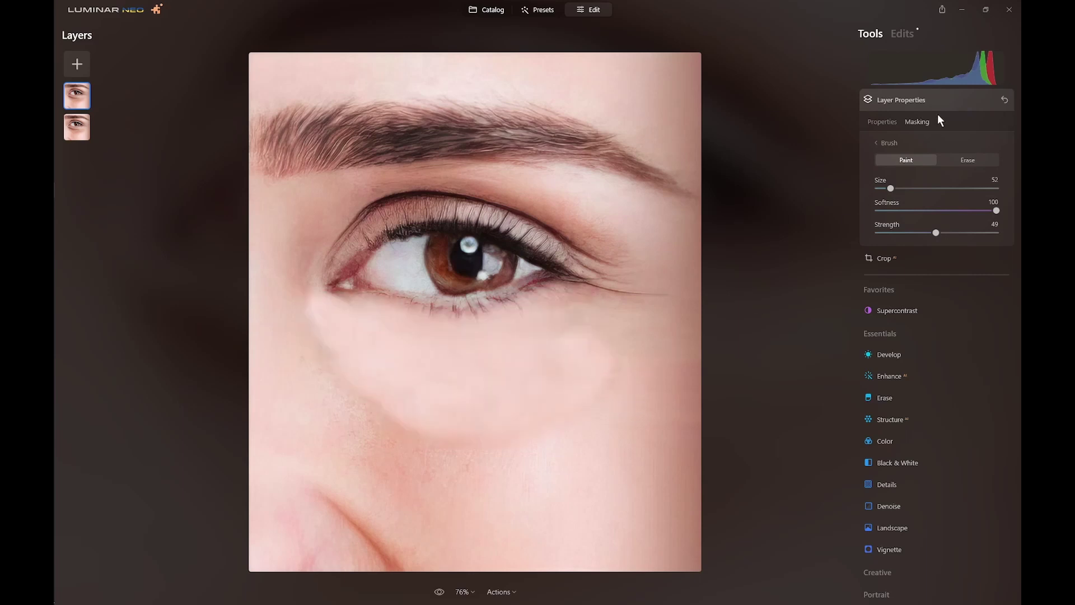
Step: Set the retouch layer's blend mode to Lighten and its opacity to 62
click(887, 121)
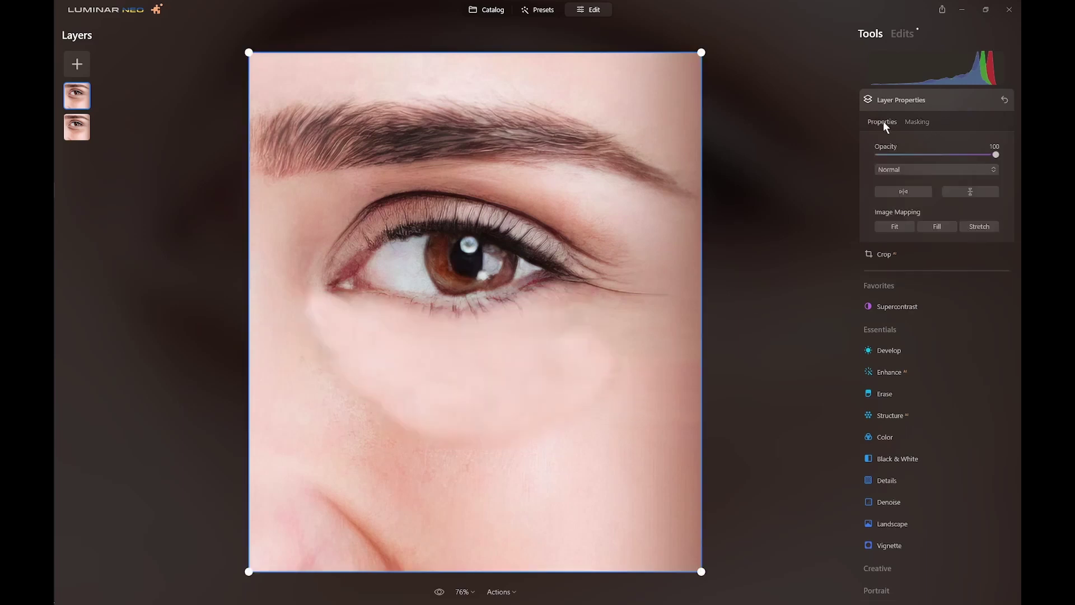
click(900, 169)
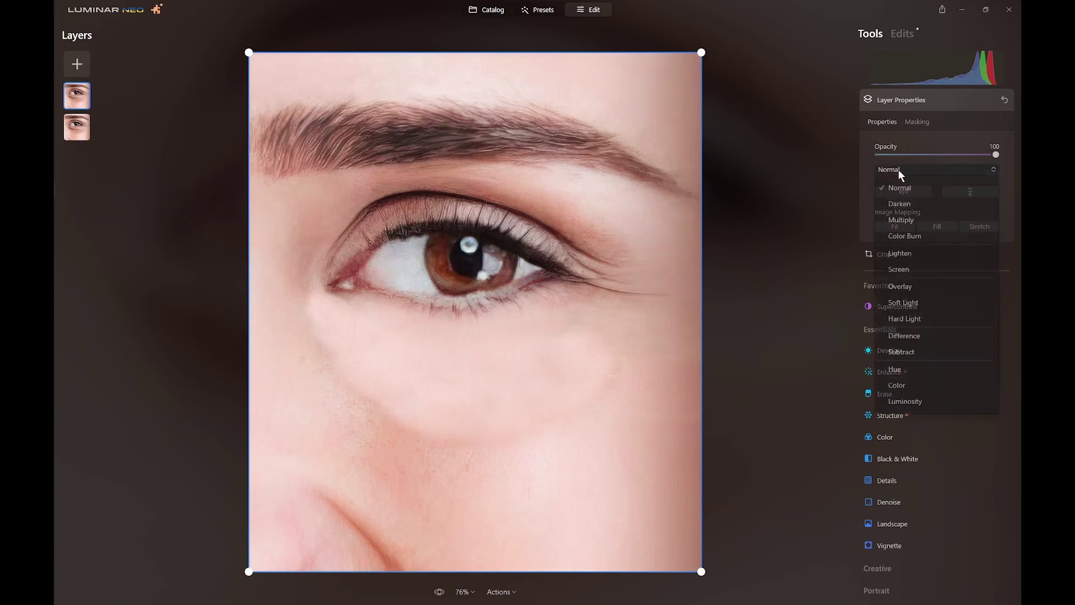
click(912, 251)
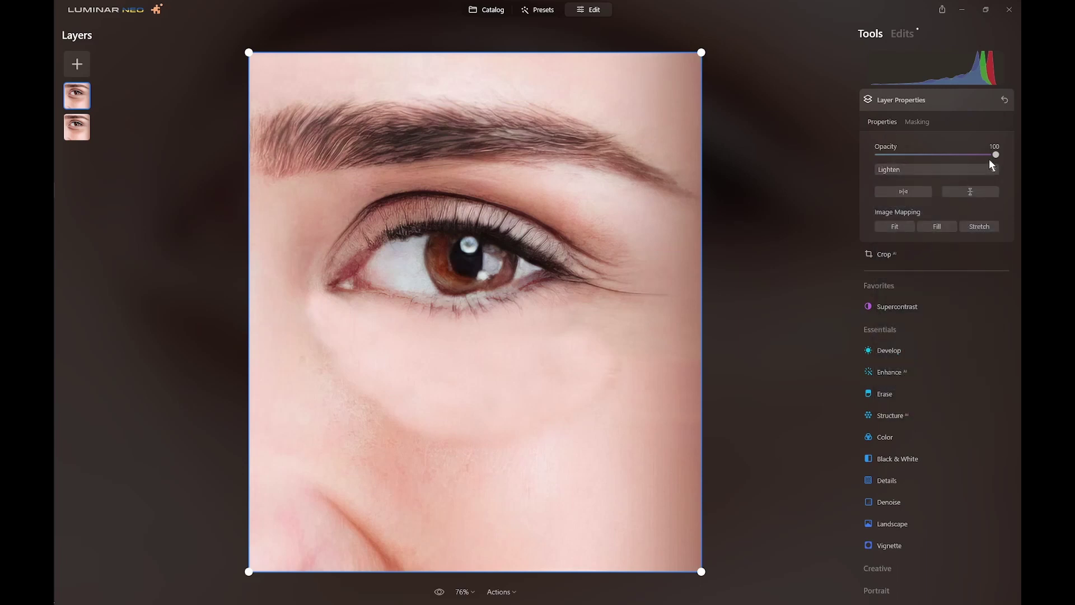
mouse_move(996, 154)
mouse_down()
mouse_move(825, 180)
mouse_move(893, 176)
mouse_move(896, 154)
mouse_move(954, 154)
mouse_up()
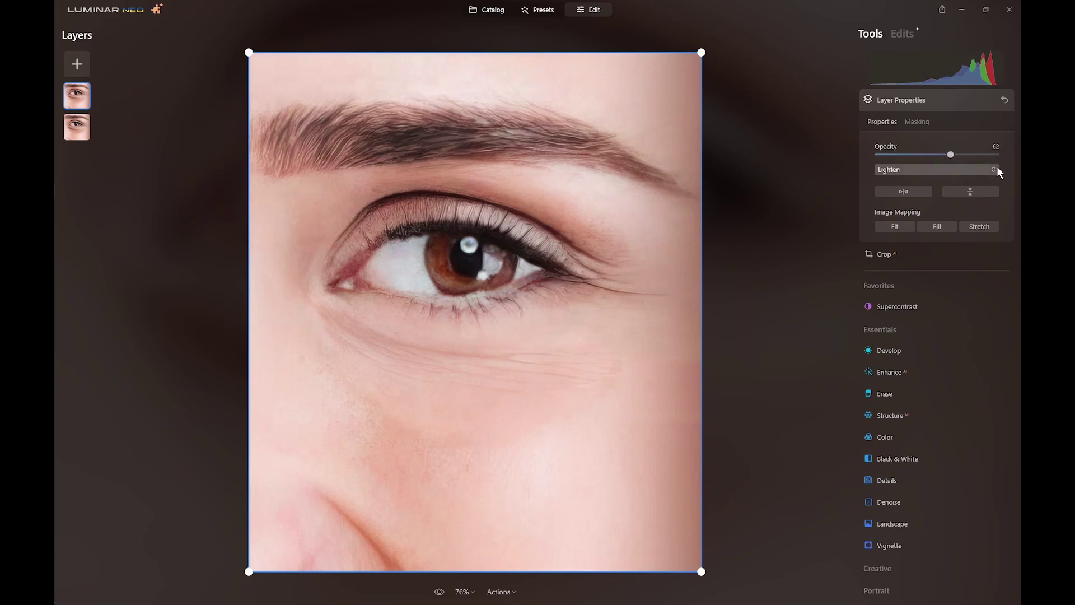
Step: Erase the mask under the eye and over the cheek with an Erase brush, strength 37, size 88
click(915, 125)
click(969, 161)
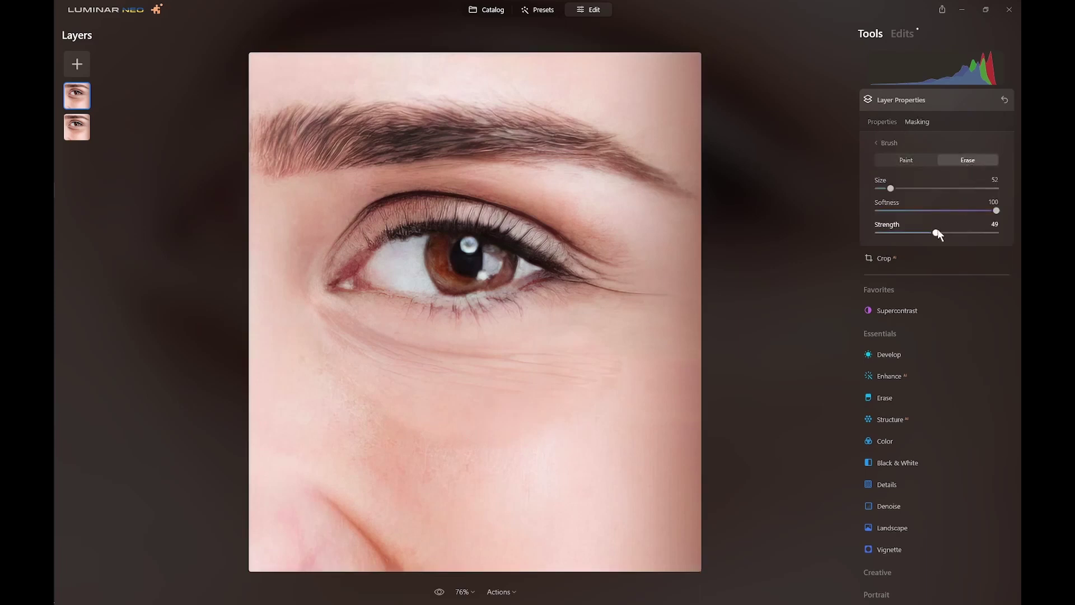
click(920, 234)
key(bracketright)
key(bracketright)
key(bracketright)
key(bracketright)
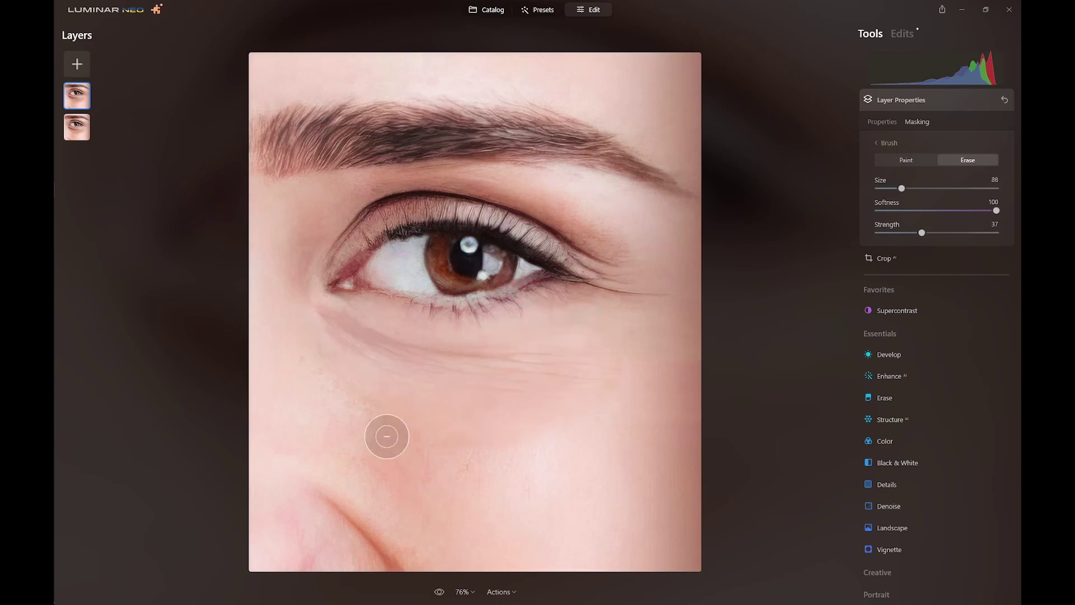
mouse_move(485, 439)
mouse_down()
mouse_move(600, 422)
mouse_move(594, 560)
mouse_up()
drag(403, 434, 458, 493)
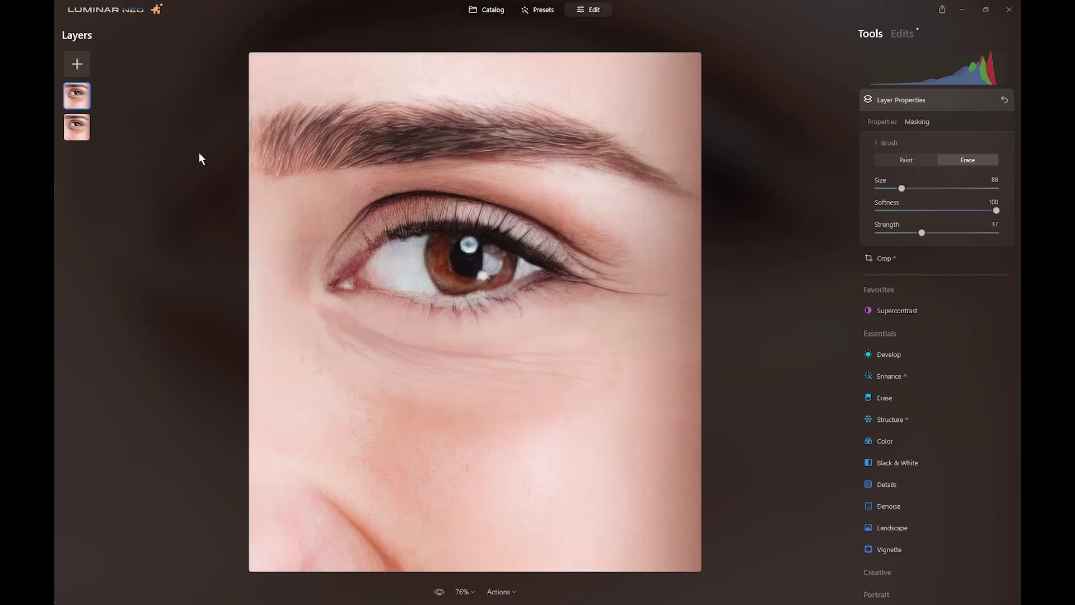
Step: Hide the top layer to compare before and after, then show it again
right_click(78, 89)
click(99, 104)
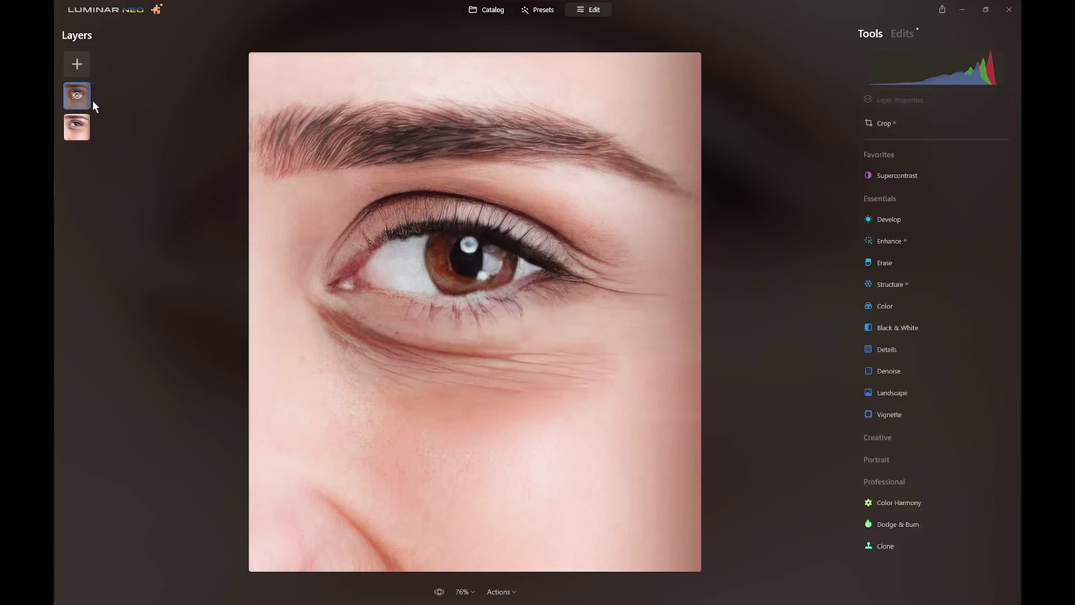
right_click(78, 95)
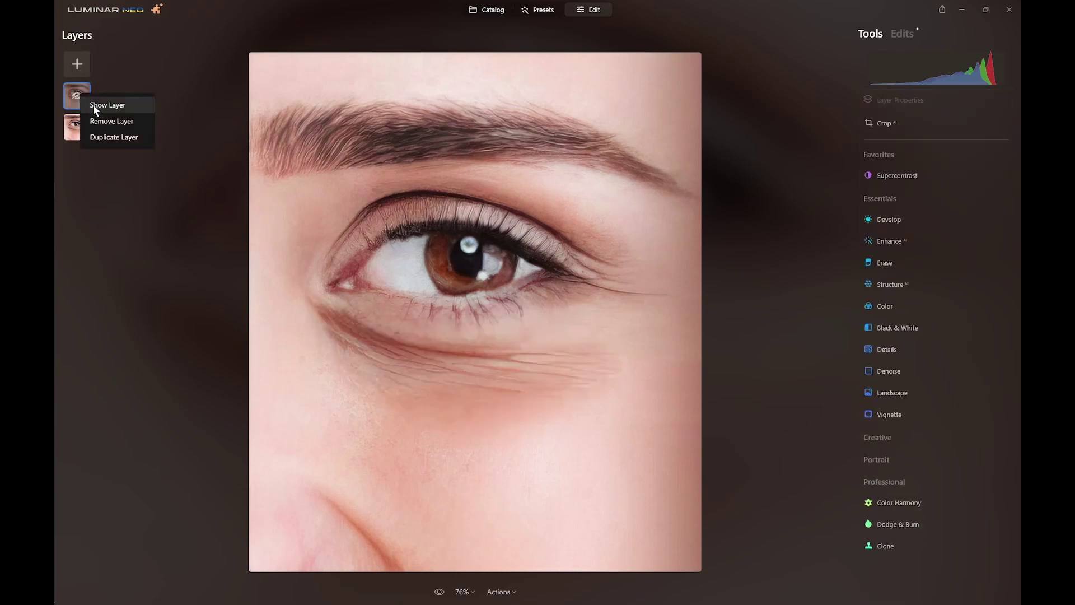
click(93, 104)
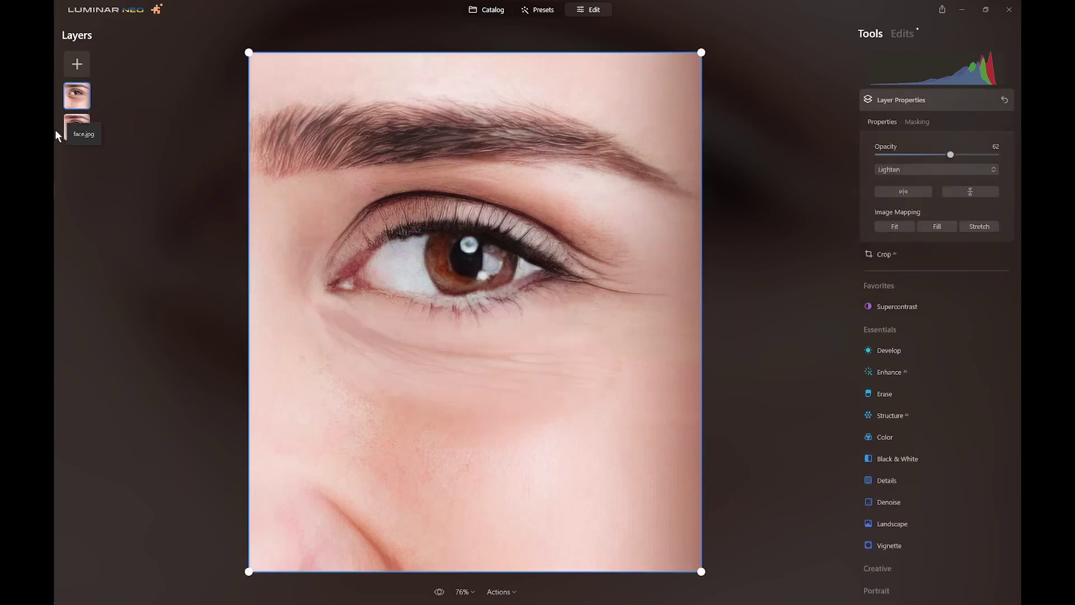
mouse_move(58, 138)
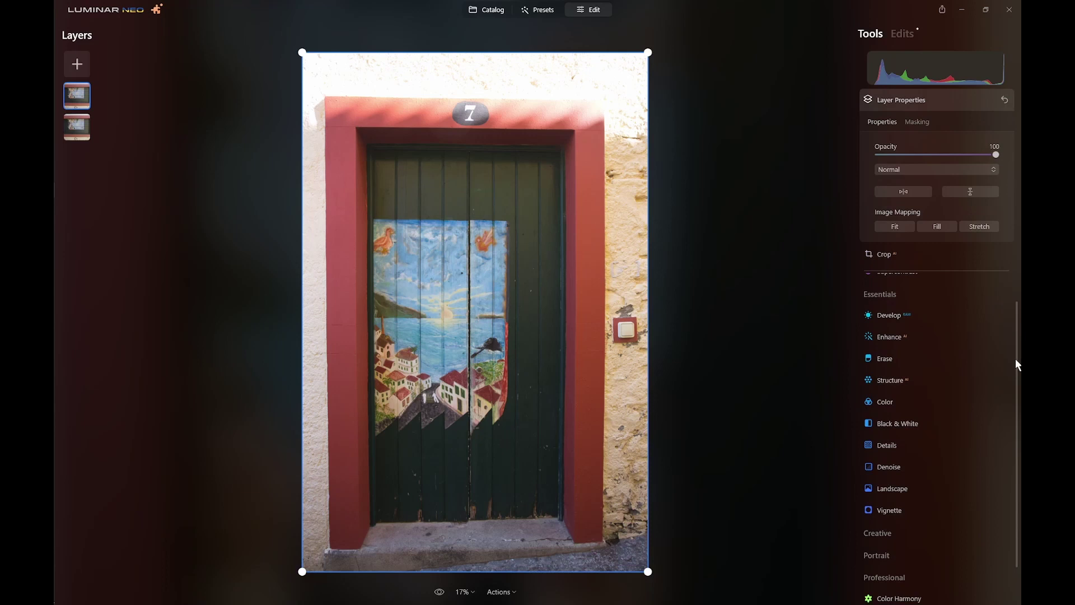
Step: Start the Clone tool, then cancel it with Escape so the extra layer is discarded
scroll(1018, 374, down, 3)
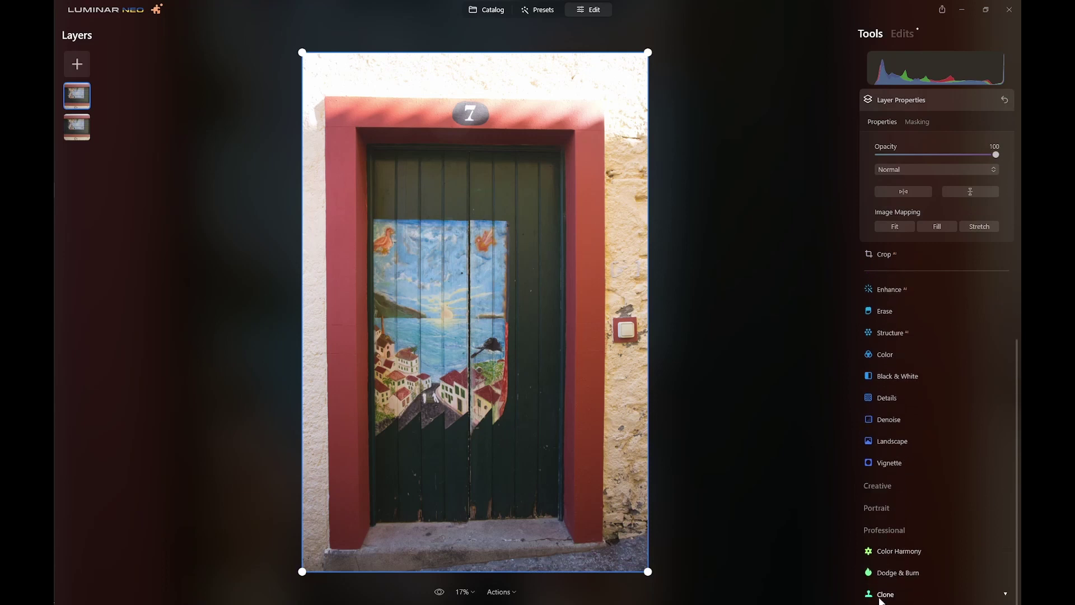
click(881, 595)
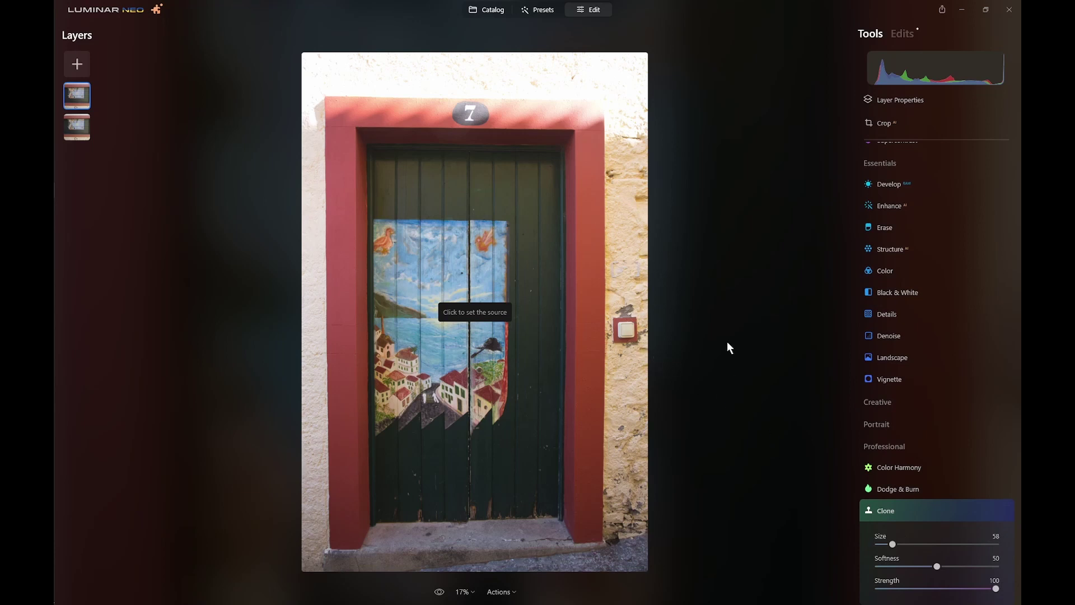
key(Escape)
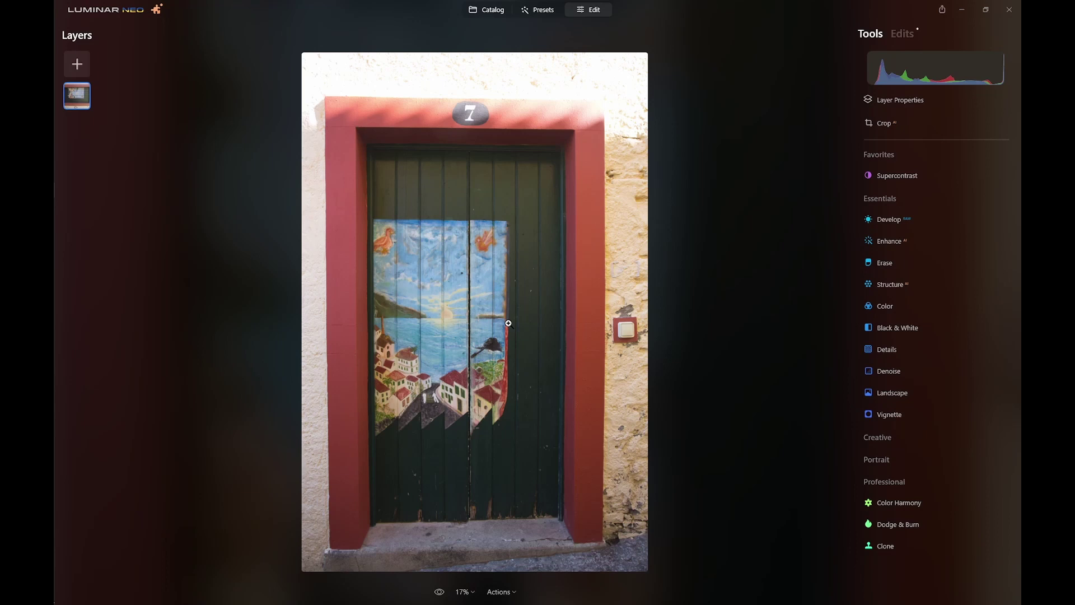
Step: Drop the door image in as a second layer and start Clone on it
drag(509, 323, 509, 323)
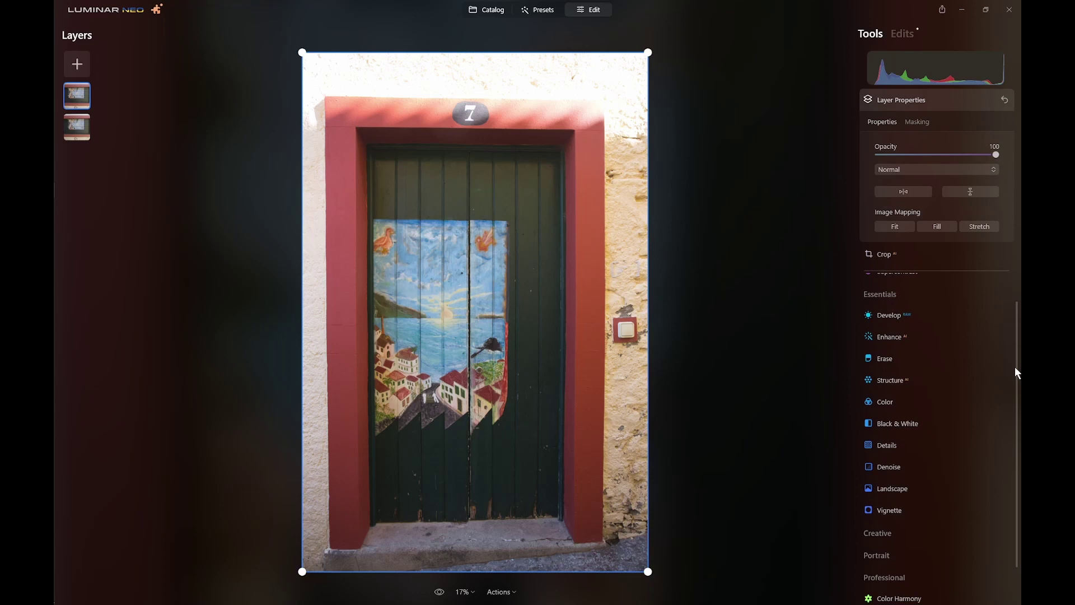
scroll(1016, 403, down, 2)
click(885, 594)
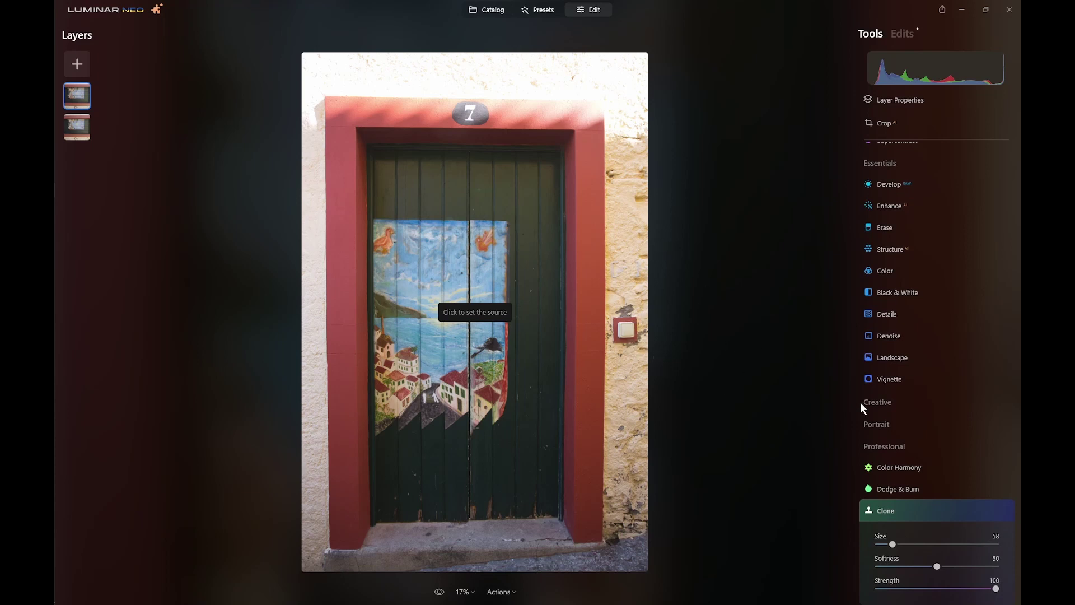
Step: Harden the clone brush edge and clone the doorbell away using clean wall patches as sources
drag(936, 566, 885, 566)
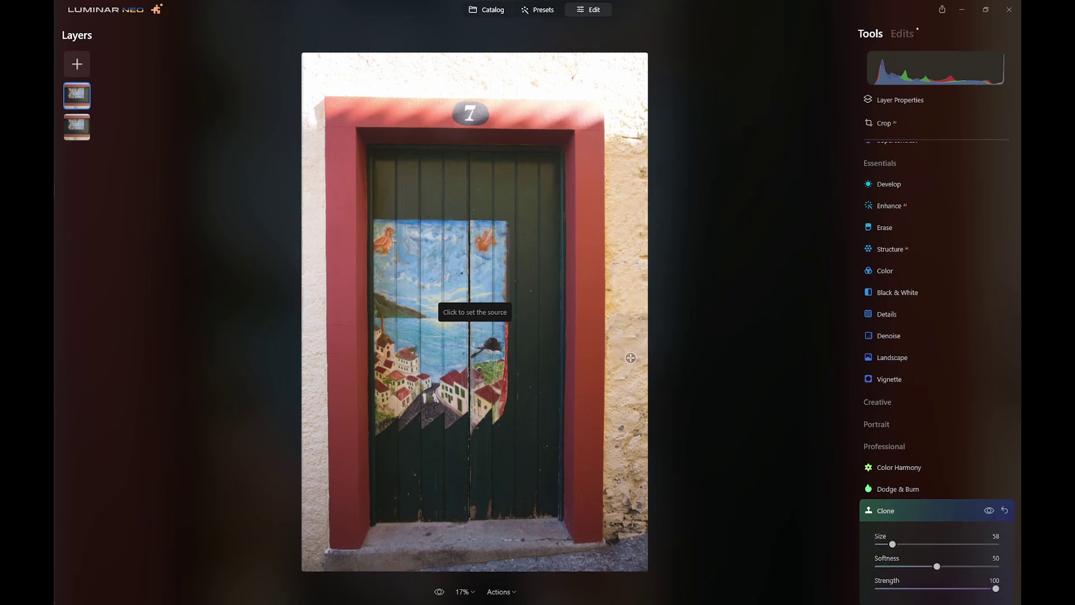
click(623, 364)
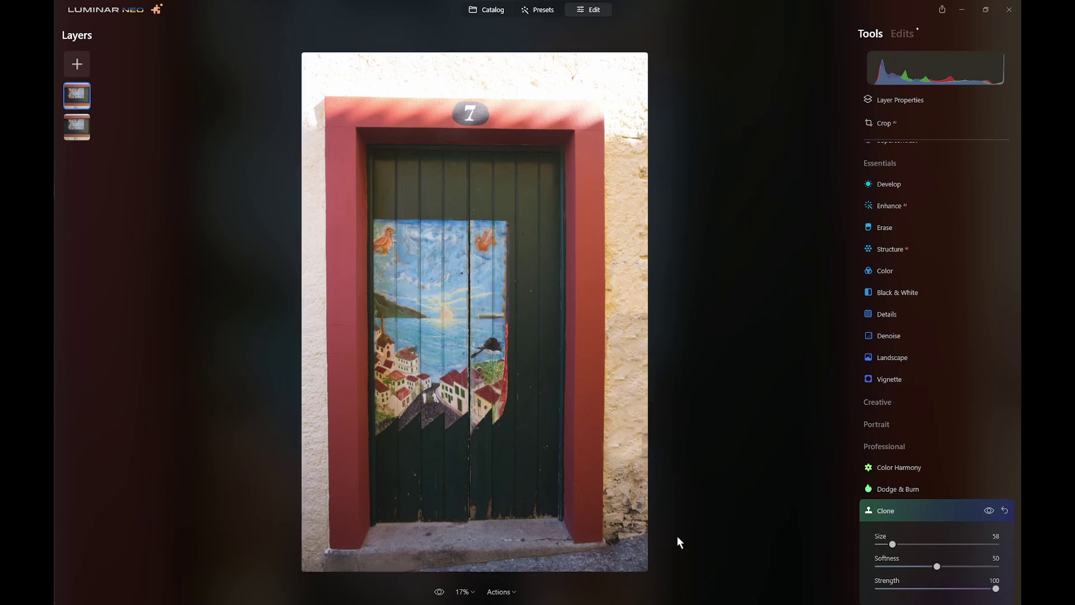
click(622, 383)
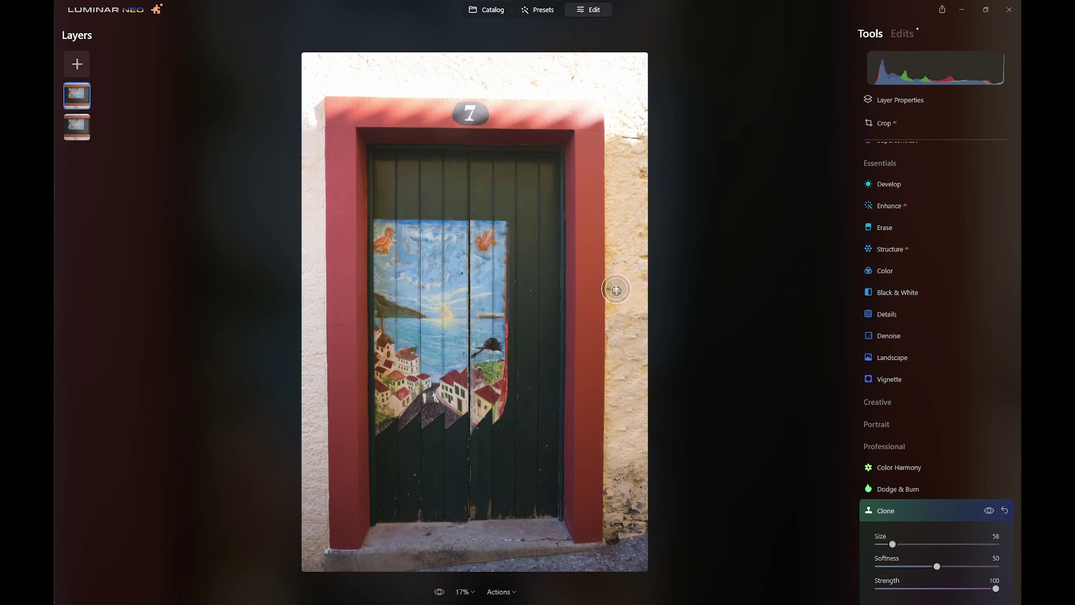
click(625, 240)
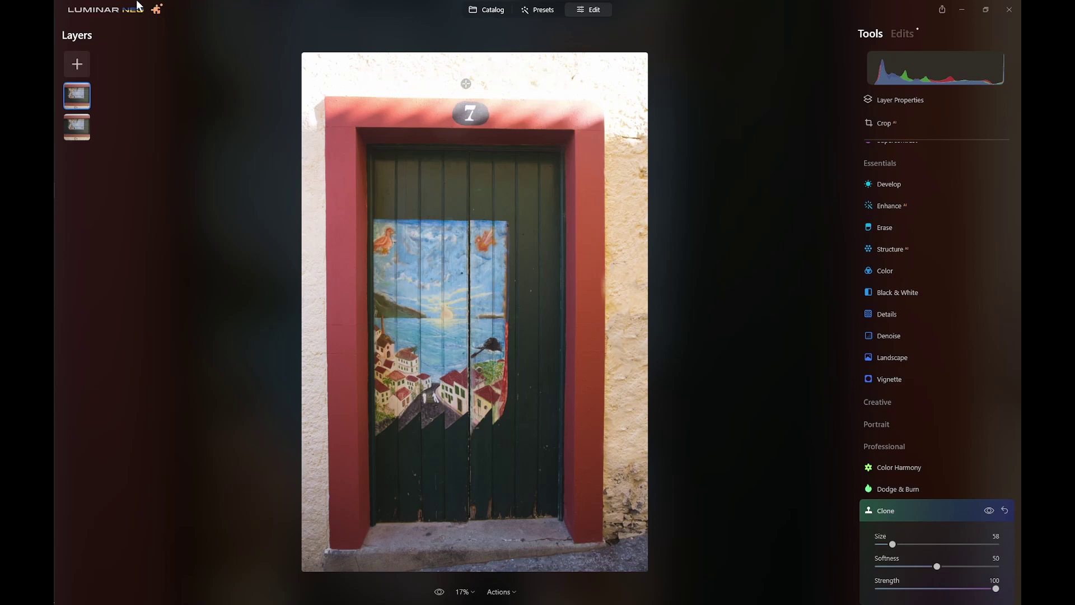
Step: Add a third door image layer on top and brush its mask along the red left frame
click(76, 124)
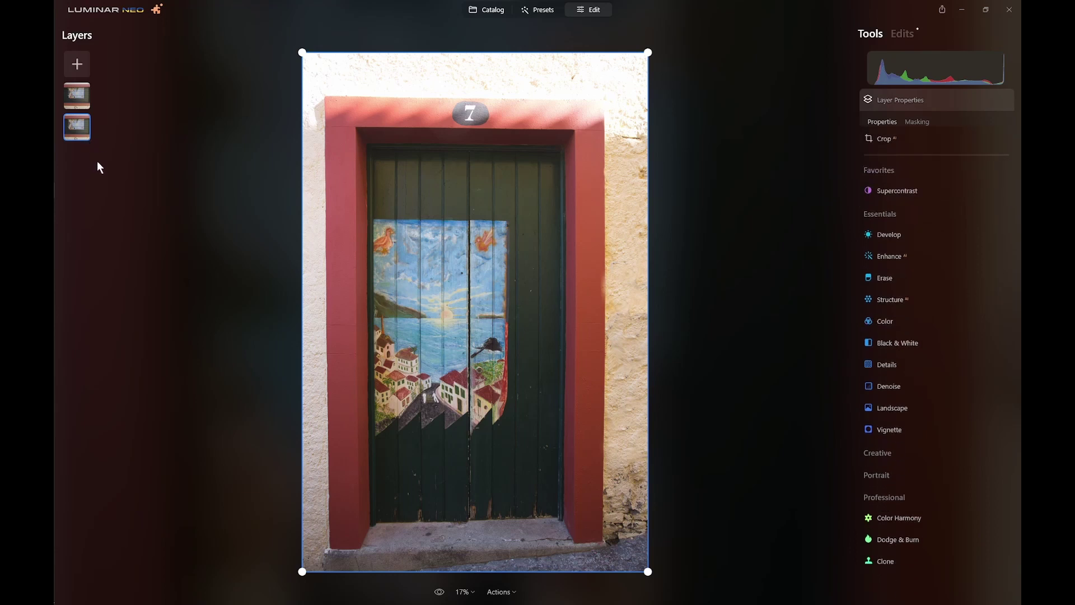
drag(99, 168, 96, 110)
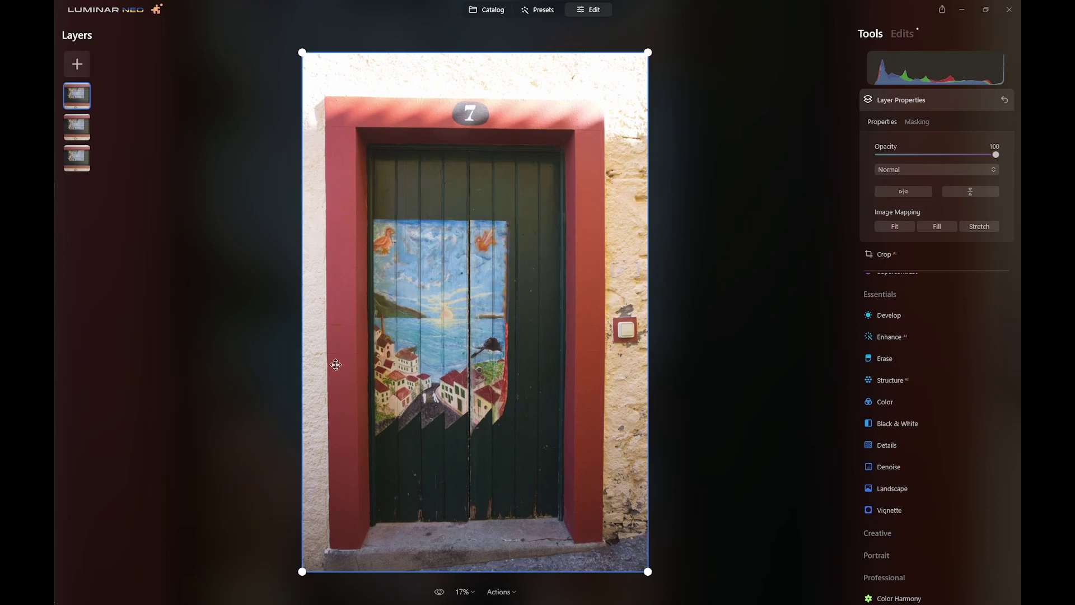
click(916, 120)
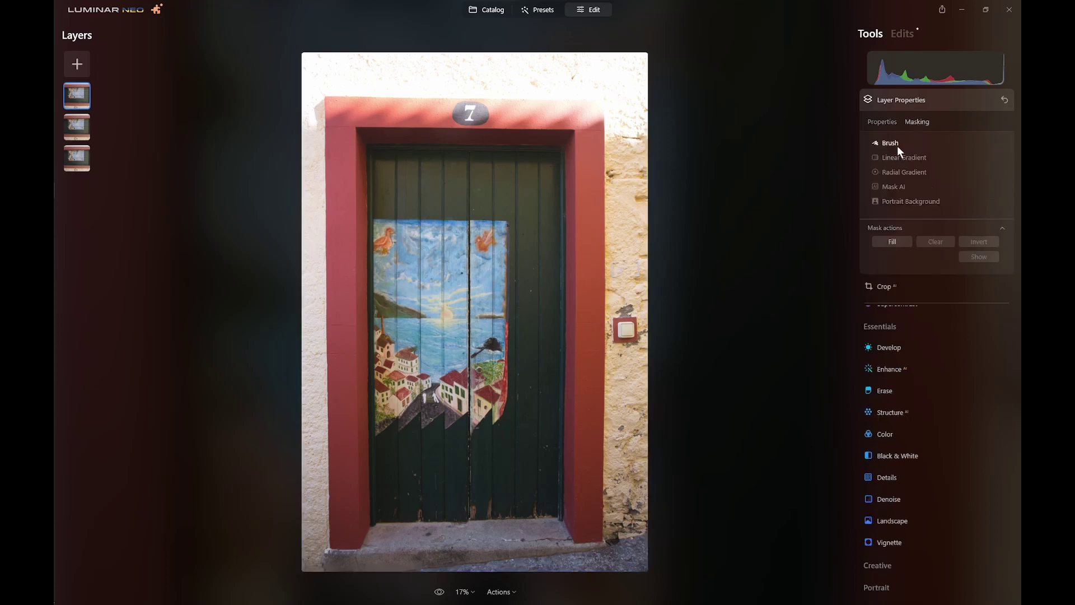
click(892, 143)
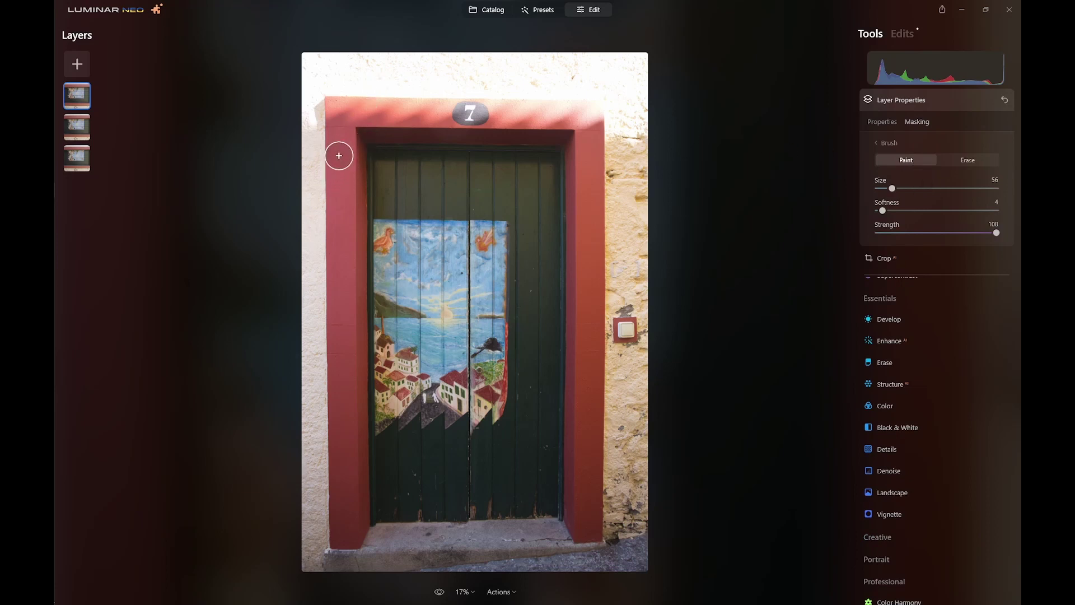
key(bracketright)
drag(896, 189, 896, 187)
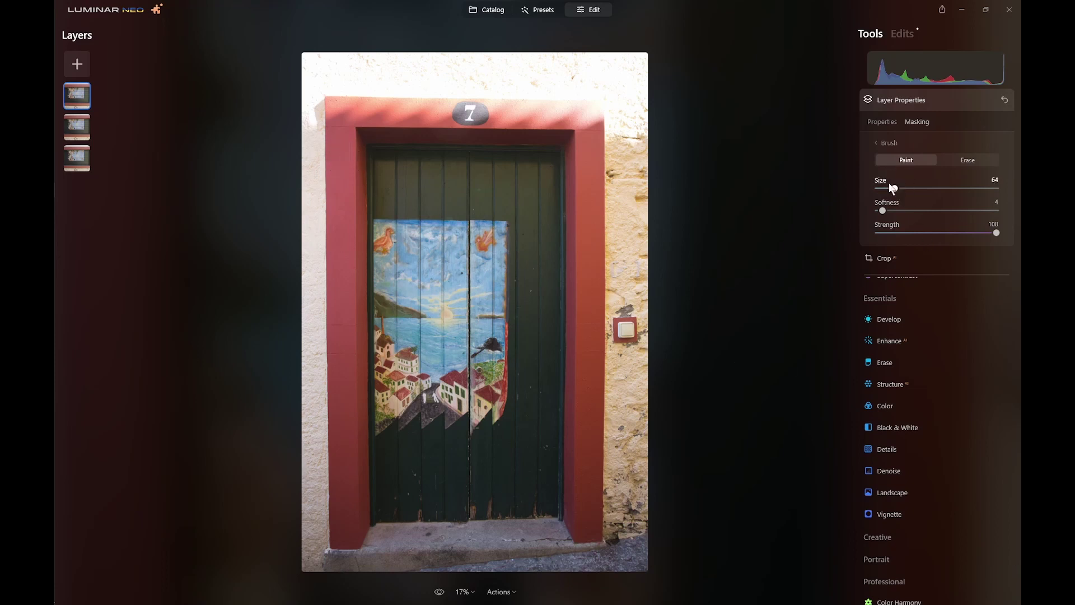
click(341, 150)
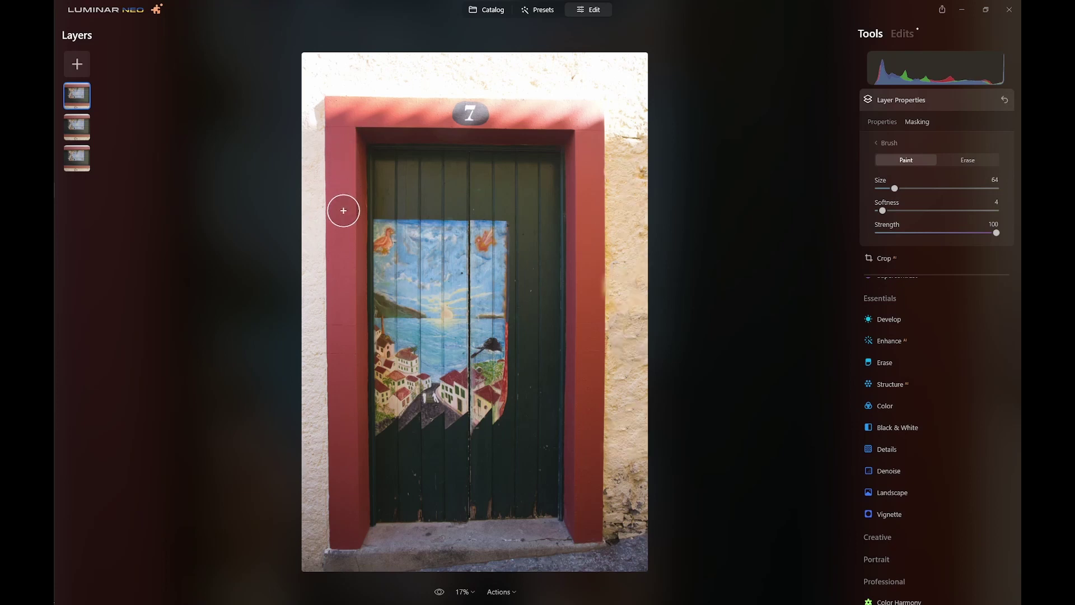
click(342, 402)
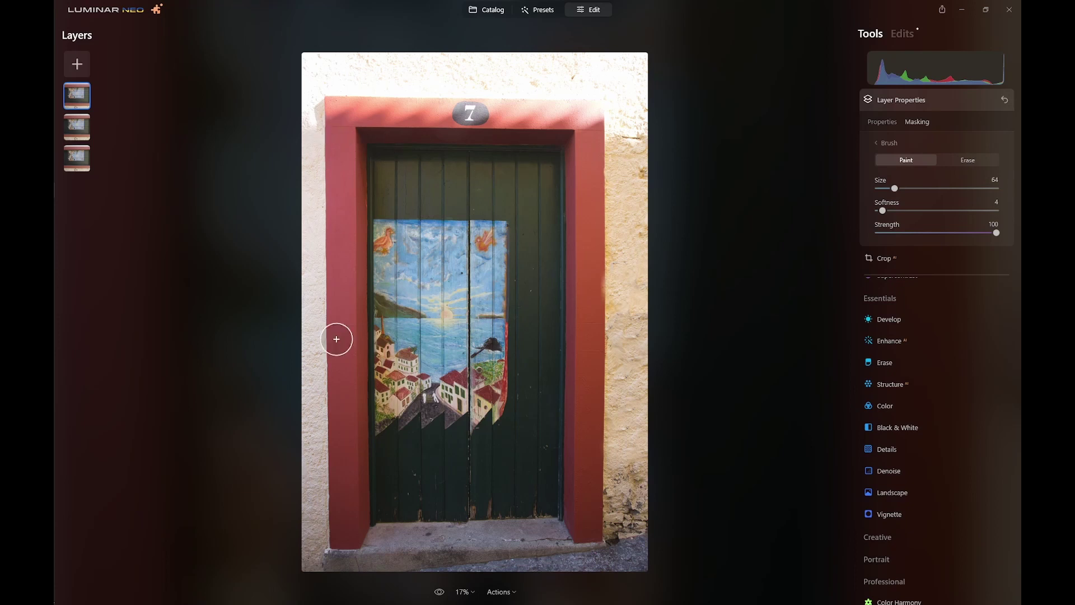
Step: Rotate the frame strip 90° to lie horizontally, move it over the lintel, level it and widen both sides
click(885, 122)
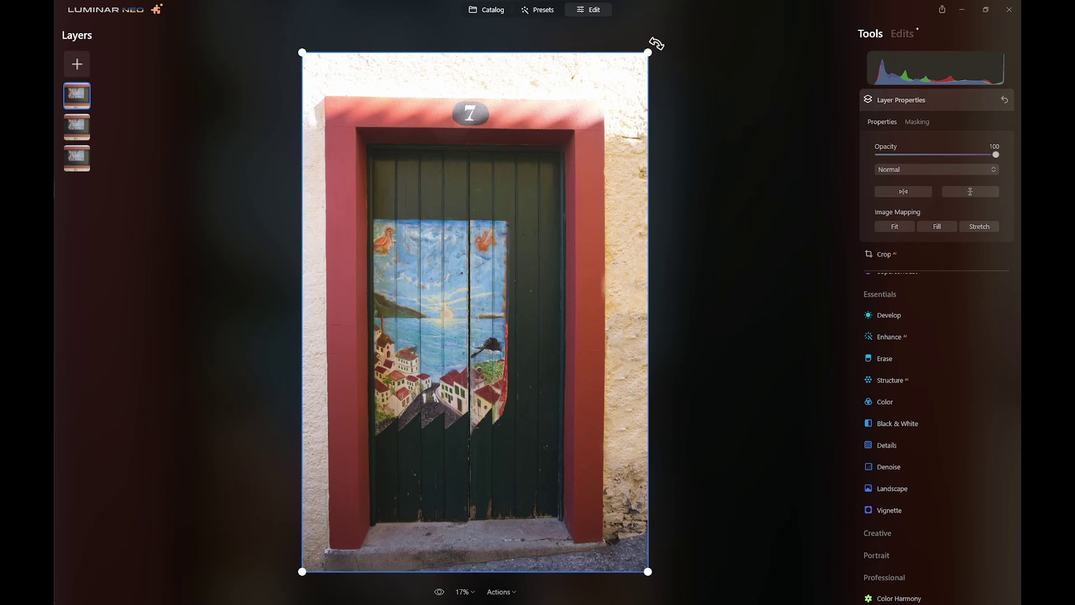
mouse_move(653, 41)
mouse_down()
mouse_move(770, 152)
mouse_move(801, 372)
mouse_move(750, 456)
mouse_move(686, 448)
mouse_up()
mouse_move(459, 351)
mouse_down()
mouse_move(445, 342)
mouse_move(434, 288)
mouse_up()
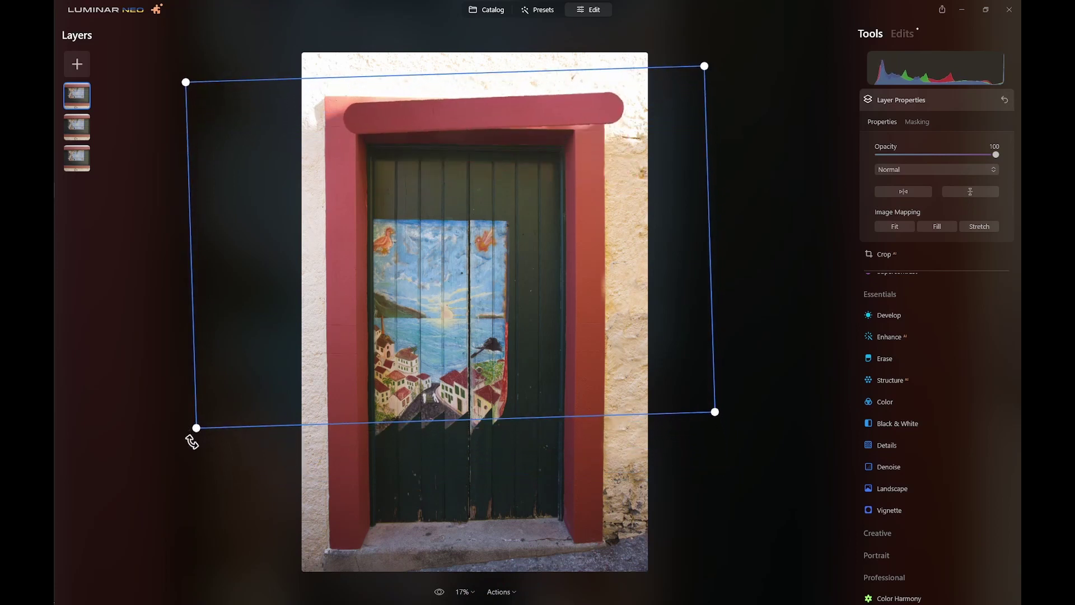
drag(192, 439, 179, 420)
drag(495, 336, 478, 334)
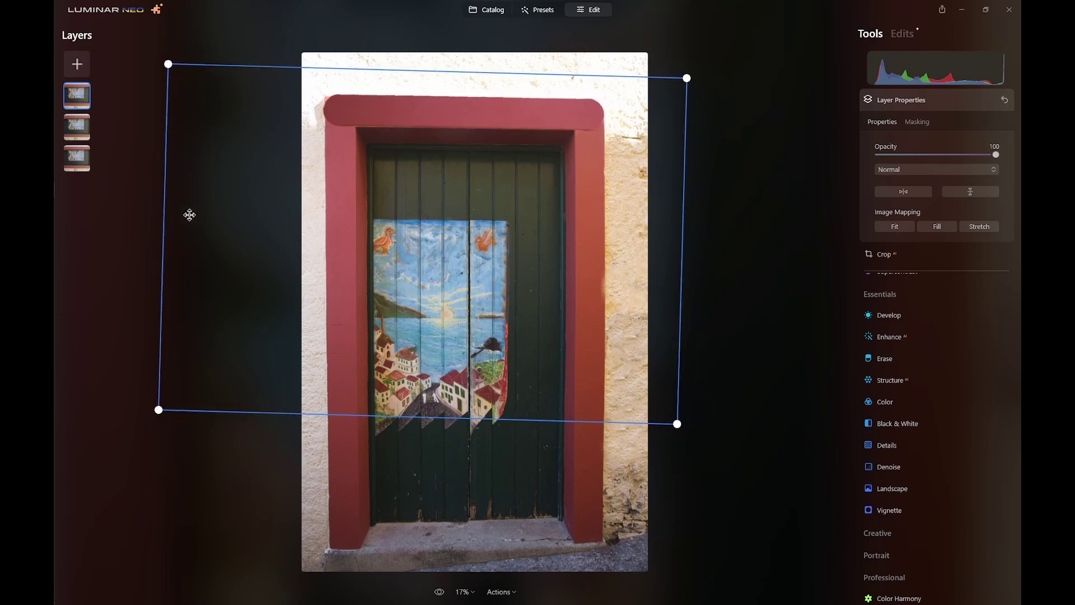
drag(161, 236, 150, 234)
drag(683, 262, 700, 255)
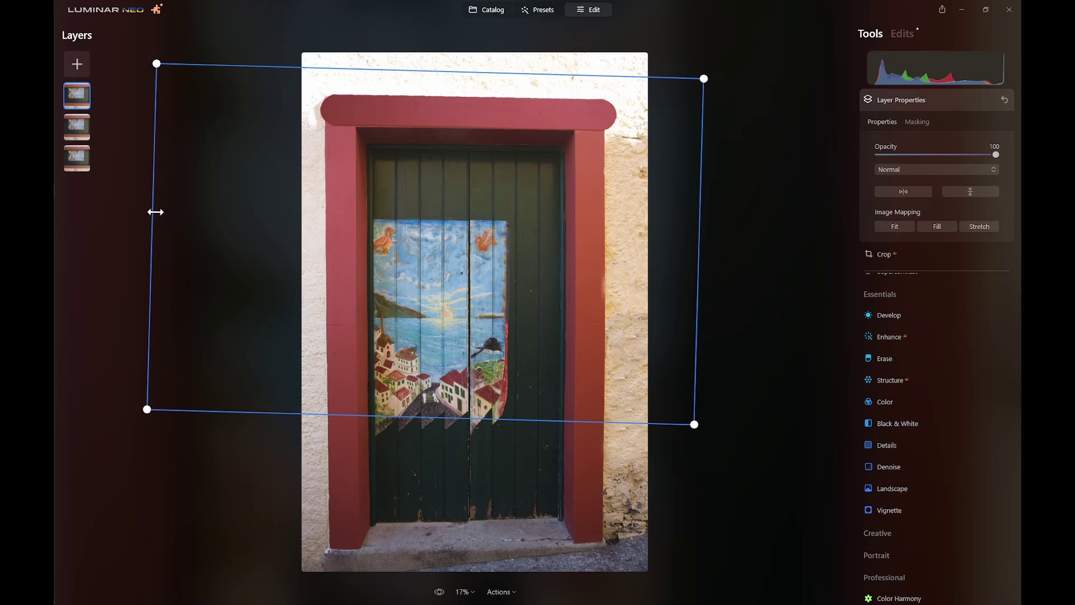
drag(153, 211, 145, 209)
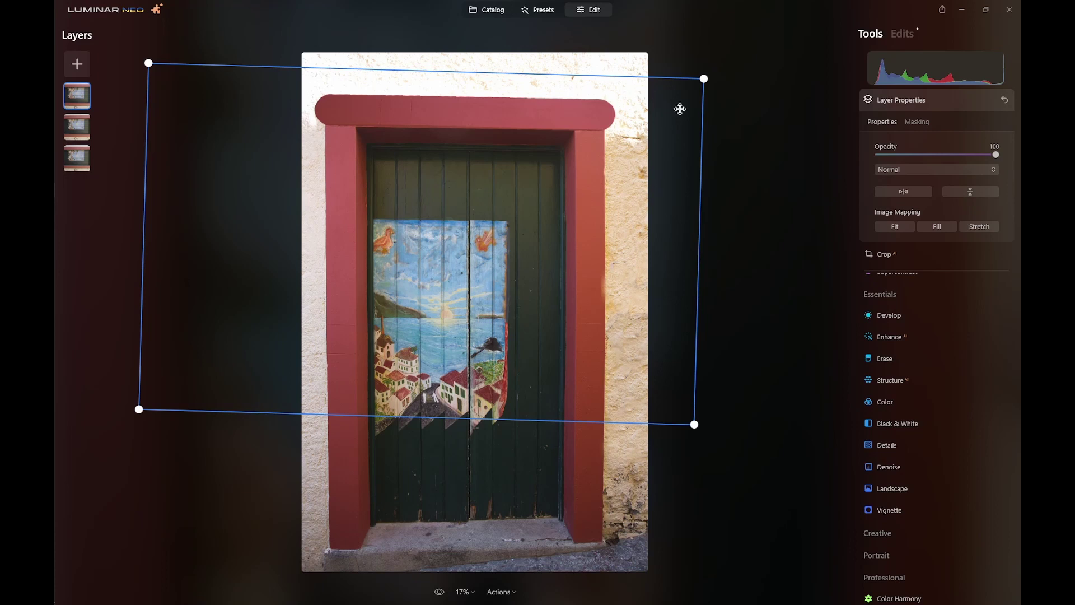
Step: Erase the lintel's rounded right and left ends with the mask Erase brush
click(923, 121)
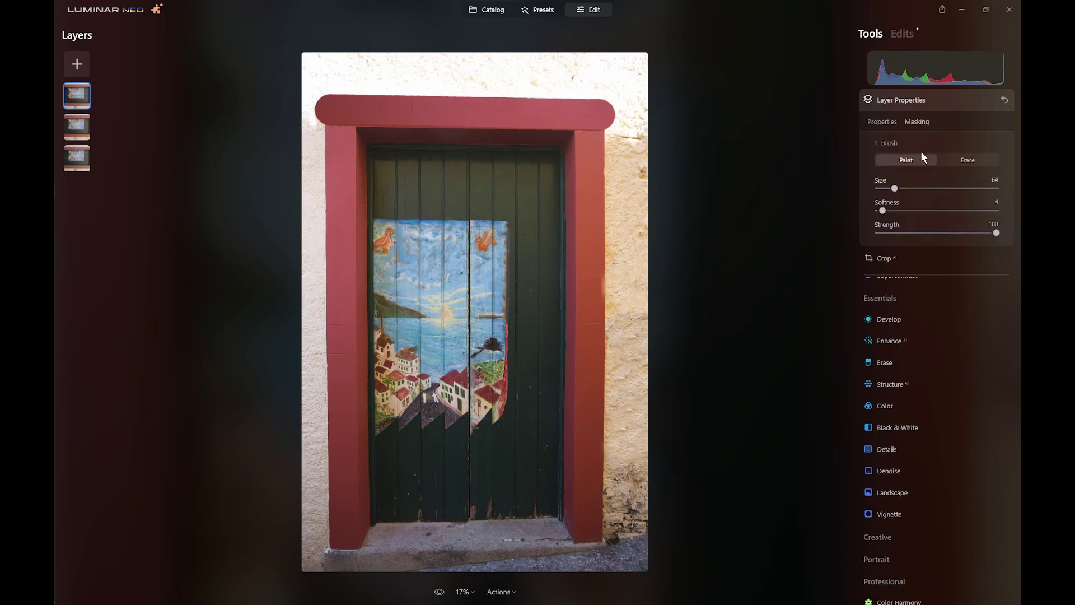
click(968, 162)
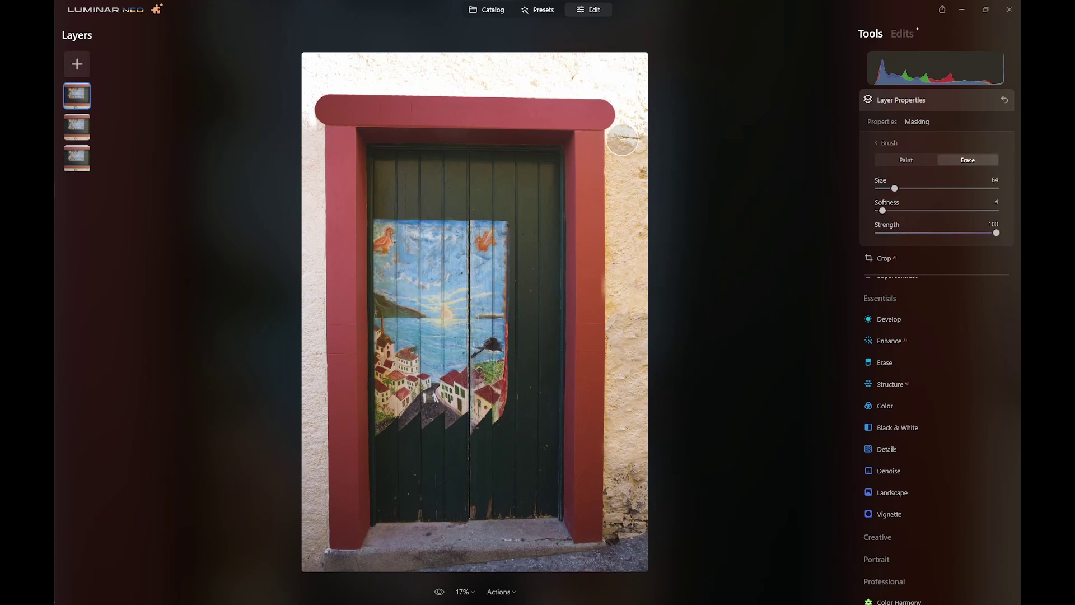
drag(610, 141, 618, 92)
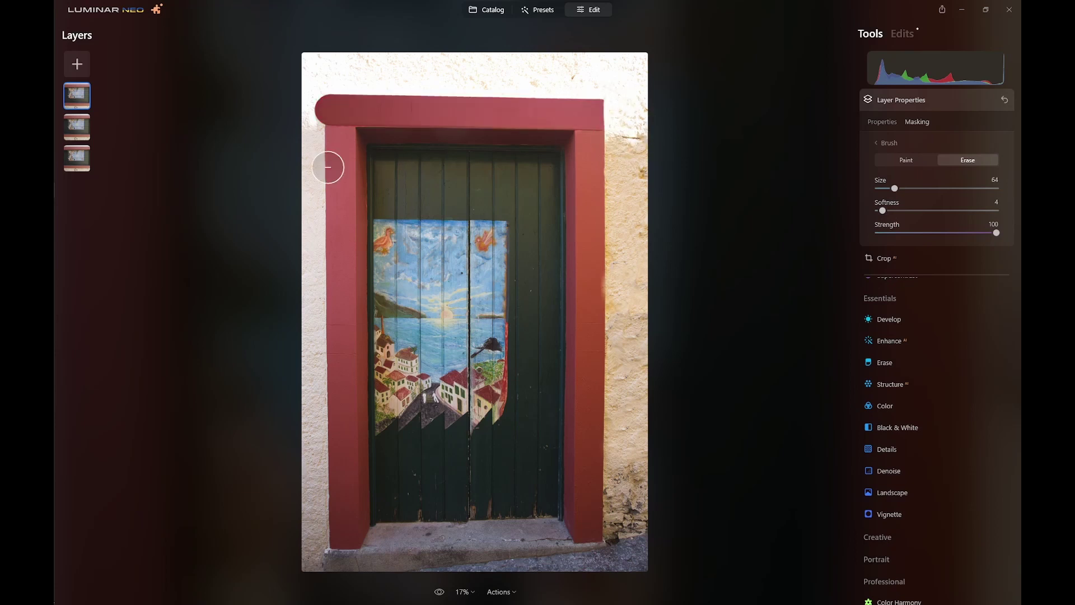
drag(309, 144, 308, 66)
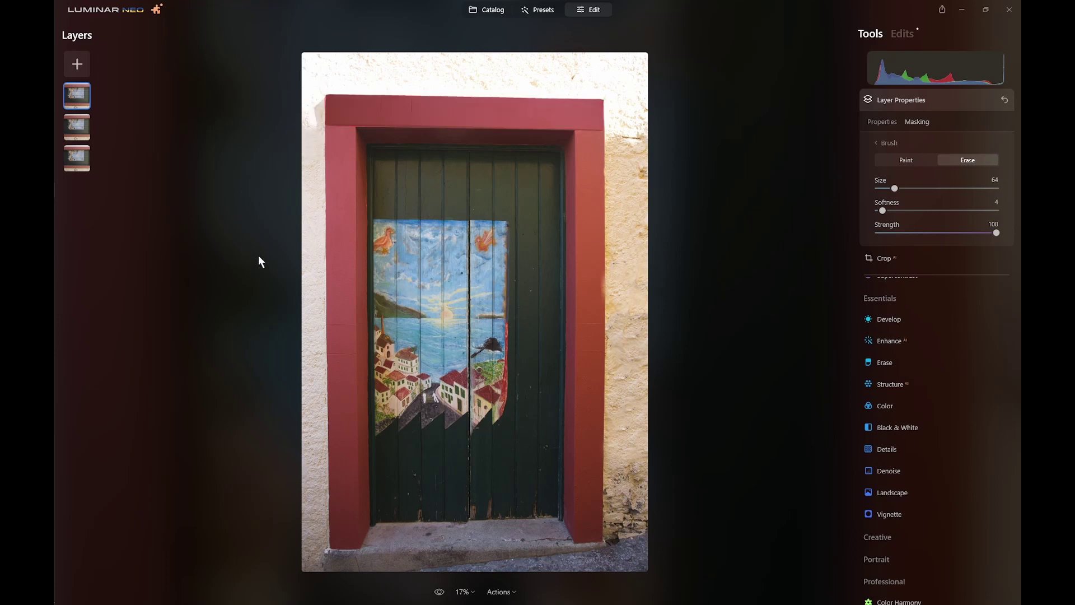
Step: Brighten the lintel layer with Shadows 27 and Exposure 0.13, then bring up its Layer Properties
click(889, 318)
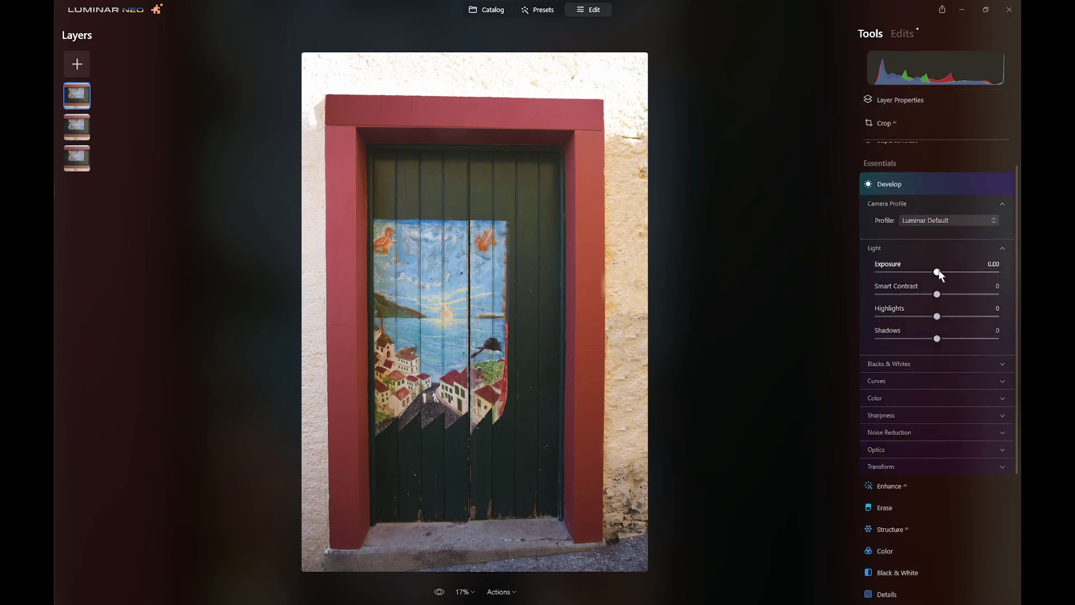
drag(938, 272, 935, 272)
drag(939, 337, 964, 340)
drag(938, 273, 938, 269)
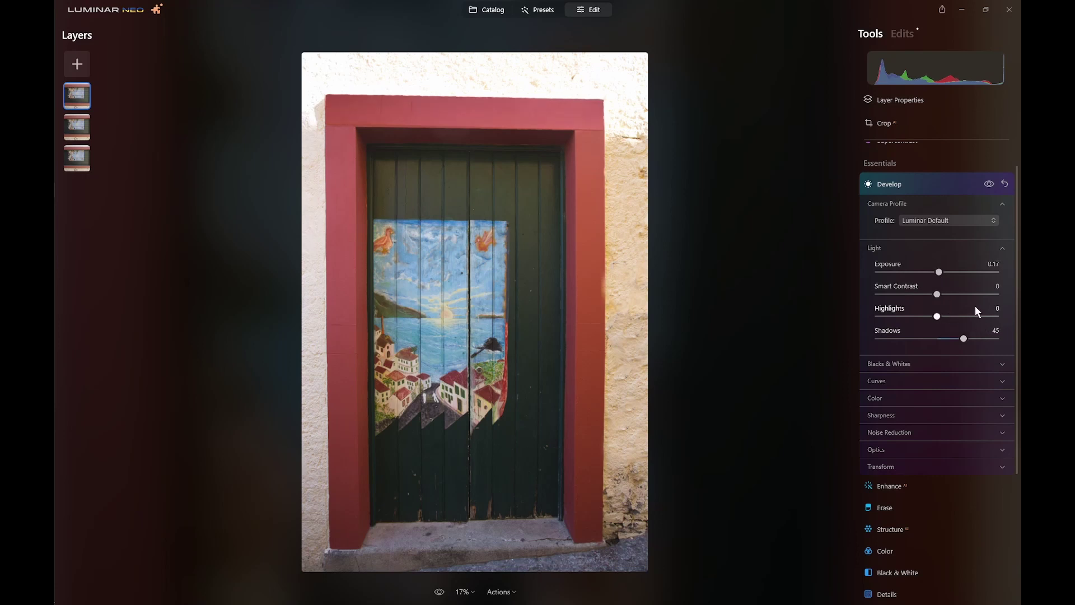
key(ctrl+t)
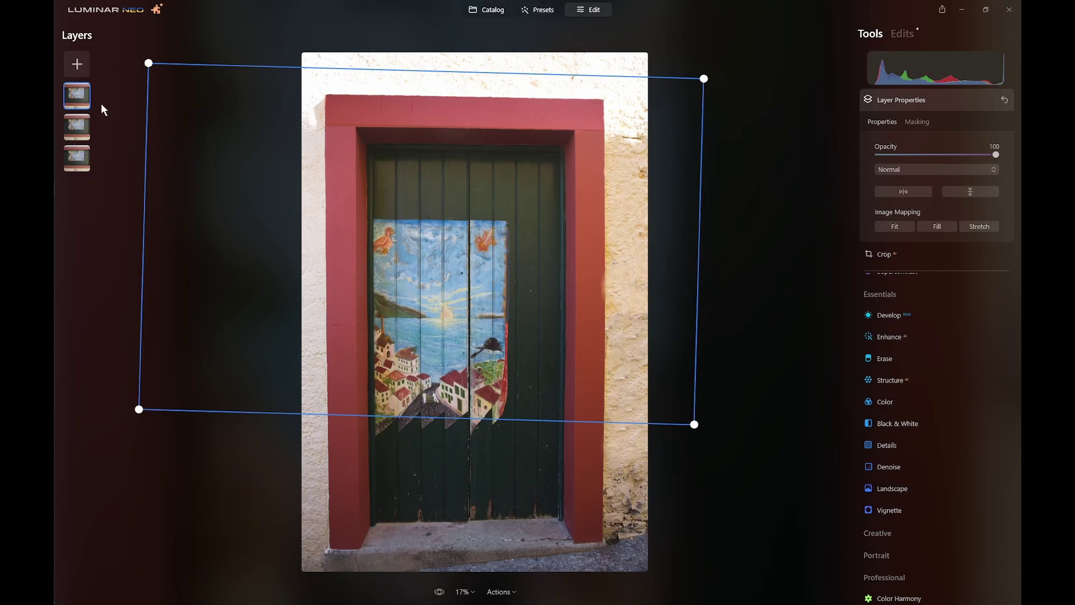
Step: Hide the top lintel layer and add a new layer above the lower photo layer
right_click(81, 93)
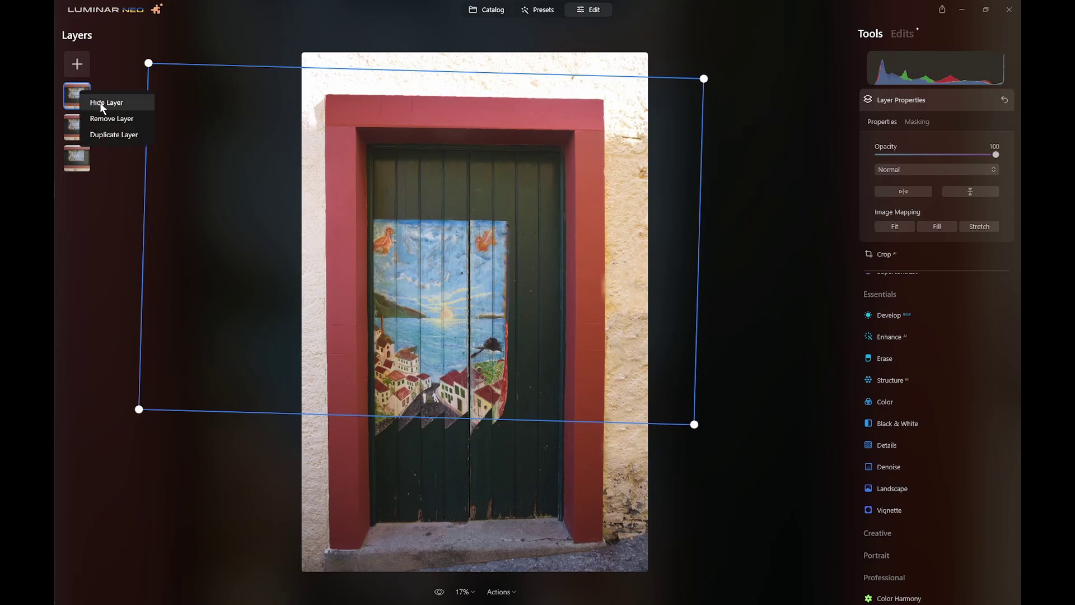
click(102, 103)
click(82, 157)
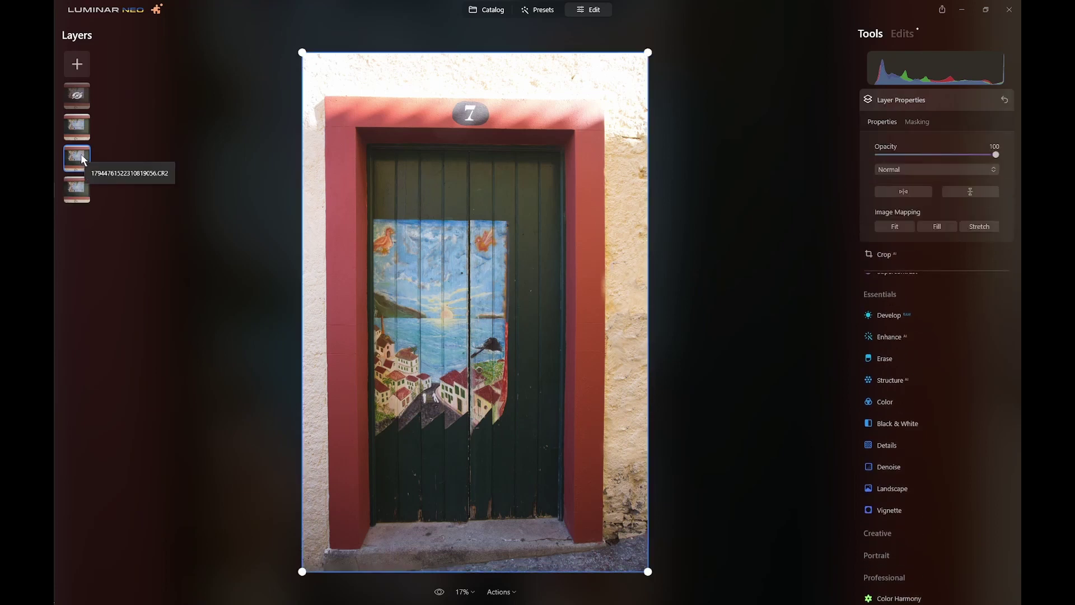
click(82, 63)
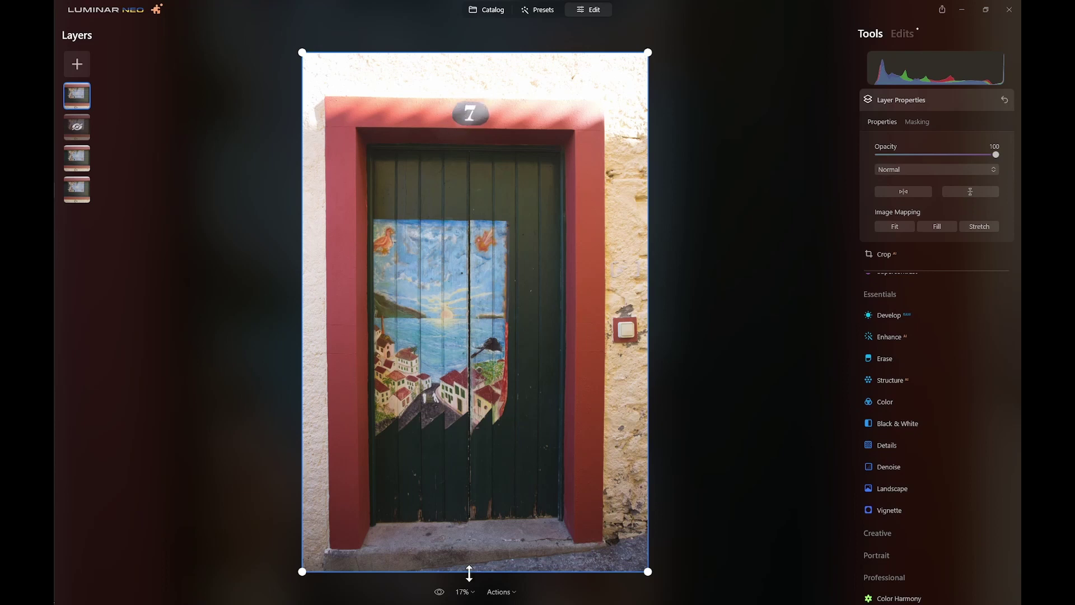
Step: Zoom the photo to 100% and pan to the door number 7
click(472, 591)
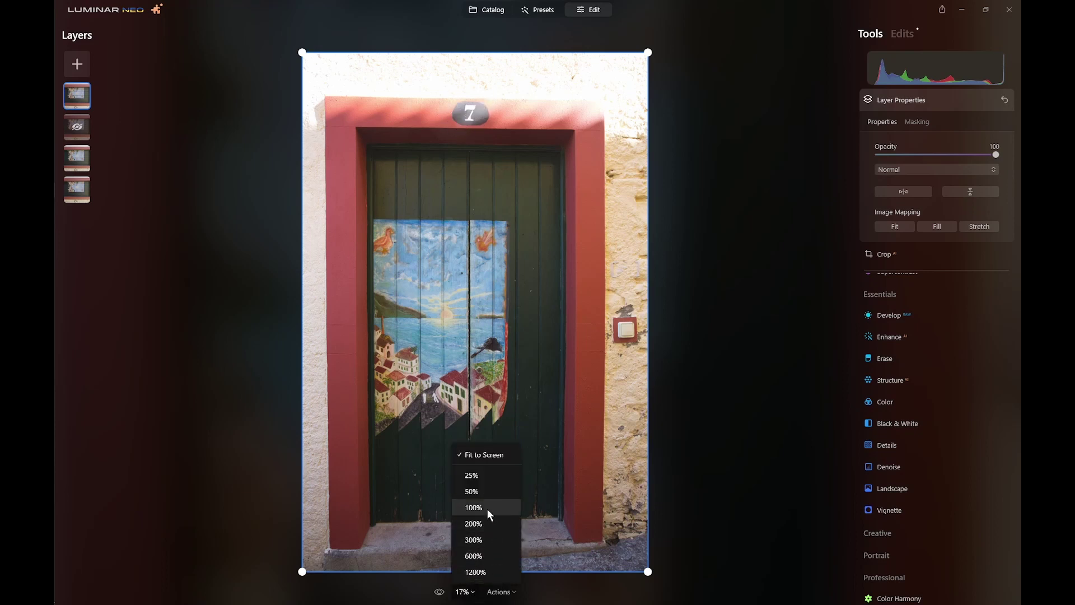
click(473, 507)
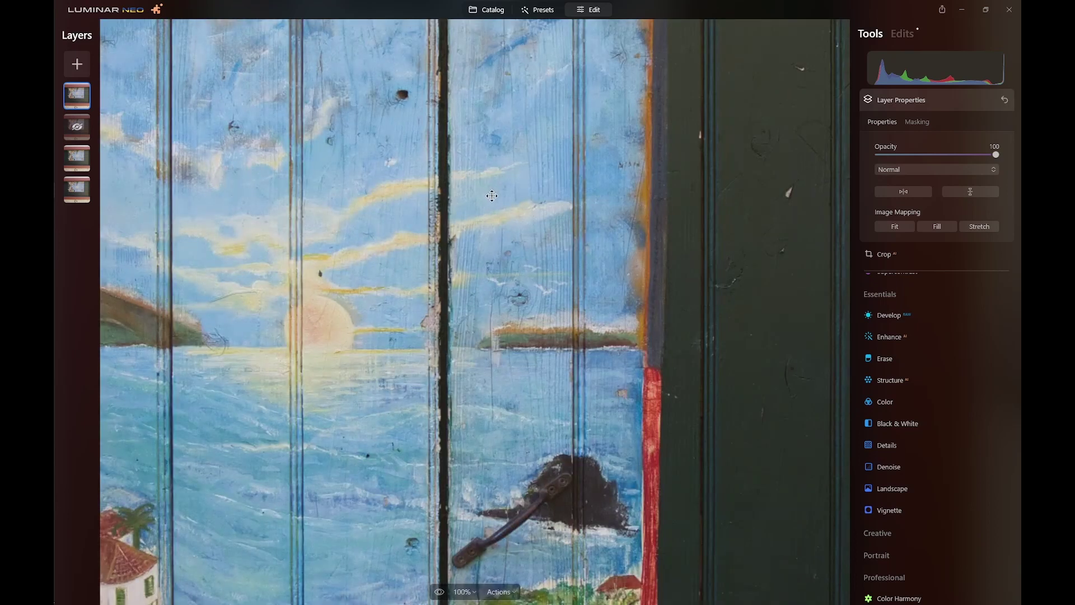
mouse_move(494, 193)
mouse_down()
mouse_move(542, 360)
mouse_move(473, 247)
mouse_move(556, 436)
mouse_move(624, 381)
mouse_move(432, 427)
mouse_up()
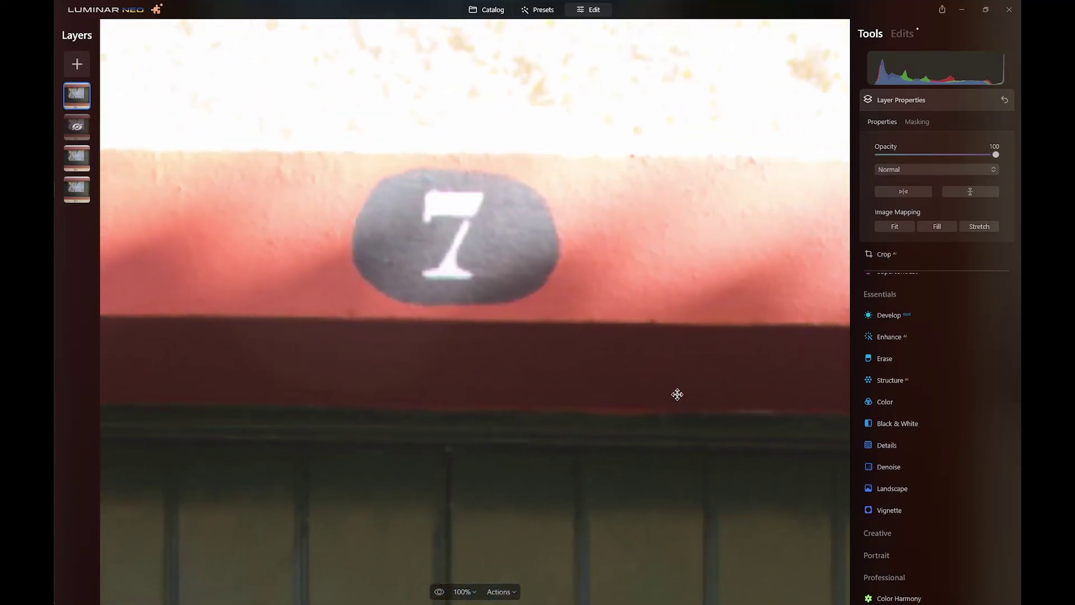
Step: Brush-paint a mask over the number 7 plaque and erase overspill along the oval's lower edge
click(916, 121)
click(893, 141)
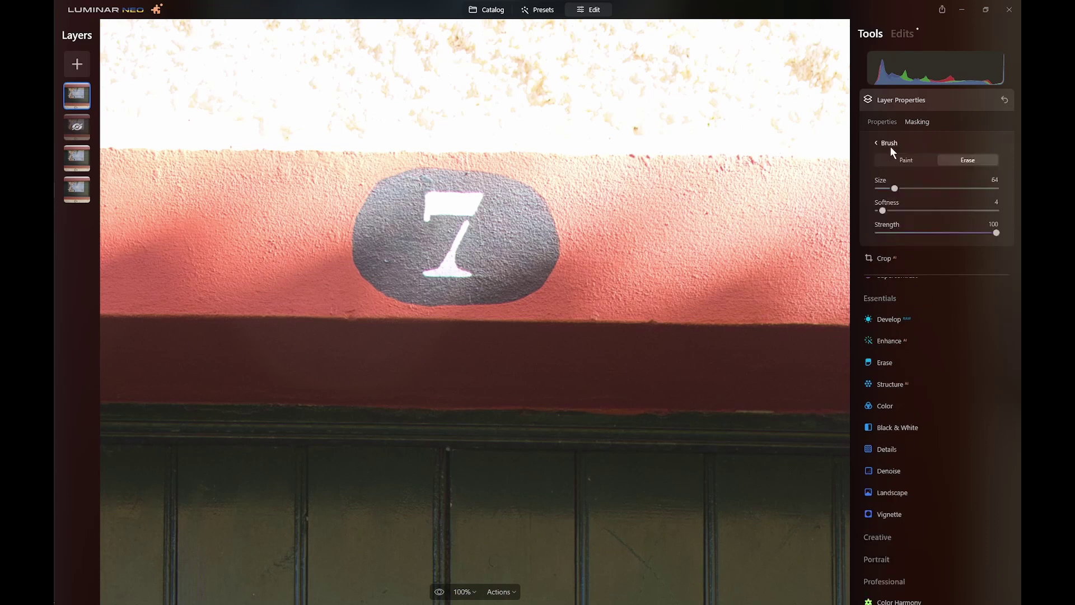
click(907, 161)
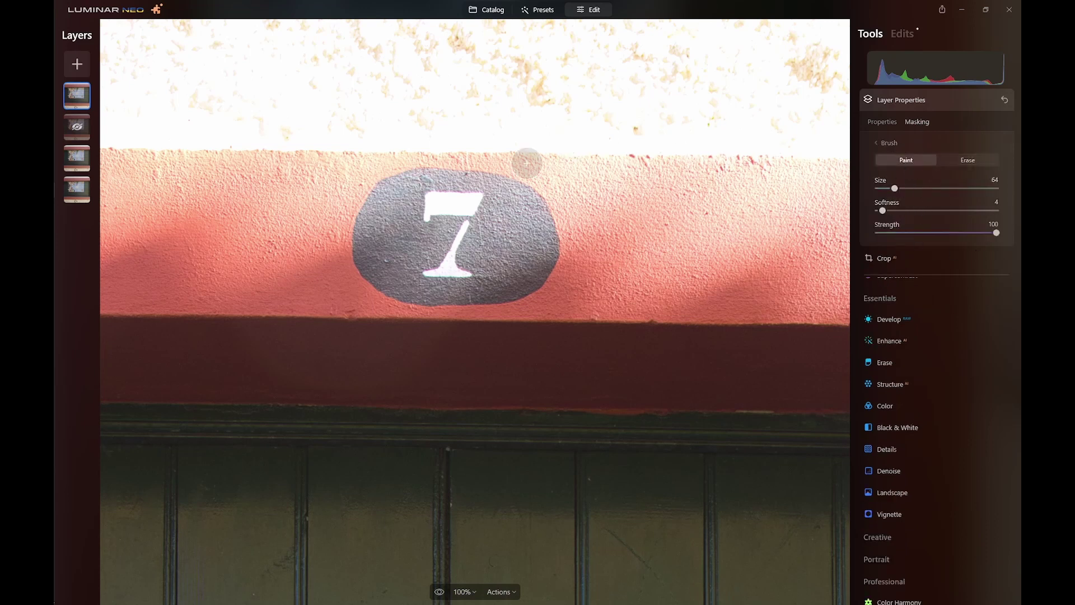
mouse_move(429, 190)
mouse_down()
mouse_move(389, 197)
mouse_move(373, 222)
mouse_move(381, 274)
mouse_move(474, 289)
mouse_move(536, 268)
mouse_move(529, 209)
mouse_move(452, 184)
mouse_move(435, 185)
mouse_move(461, 210)
mouse_move(412, 215)
mouse_move(420, 208)
mouse_move(420, 260)
mouse_move(435, 274)
mouse_move(513, 267)
mouse_move(522, 258)
mouse_move(458, 252)
mouse_move(419, 288)
mouse_move(376, 262)
mouse_up()
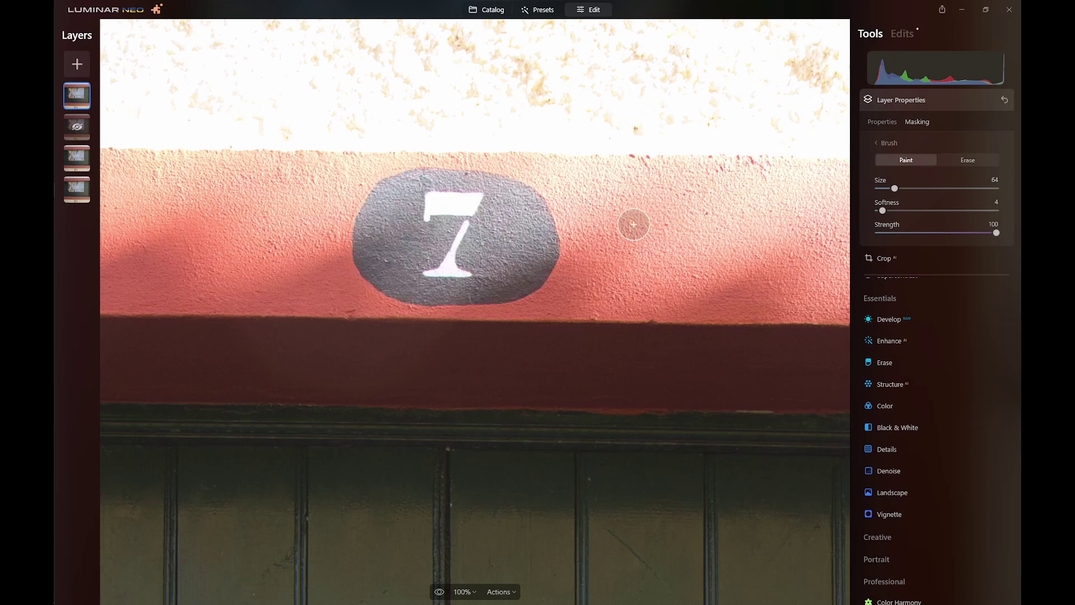
click(968, 160)
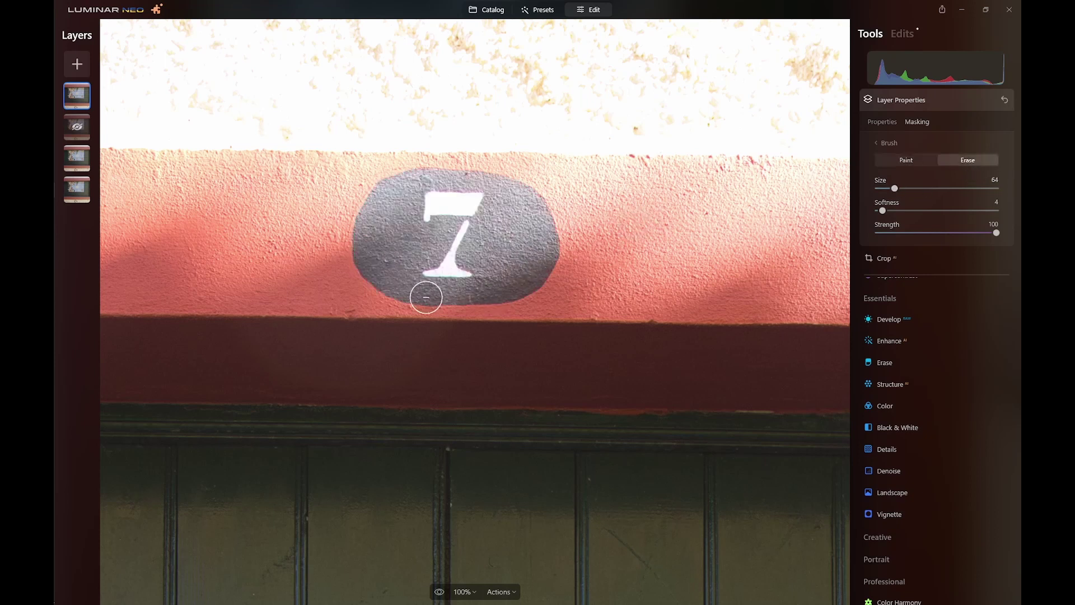
mouse_move(369, 308)
mouse_down()
mouse_move(360, 296)
mouse_move(364, 325)
mouse_up()
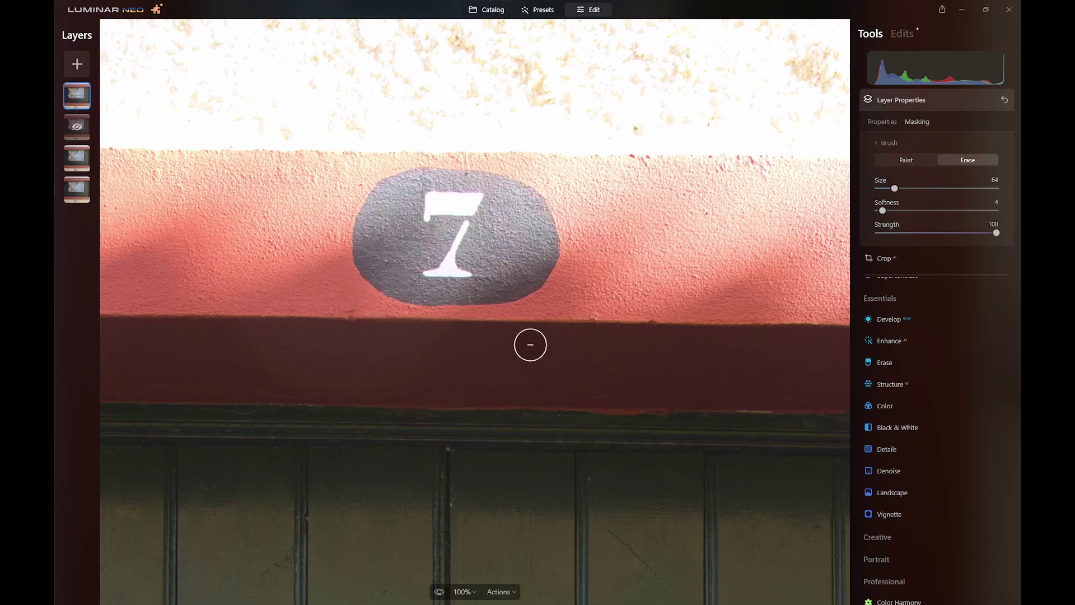
click(475, 592)
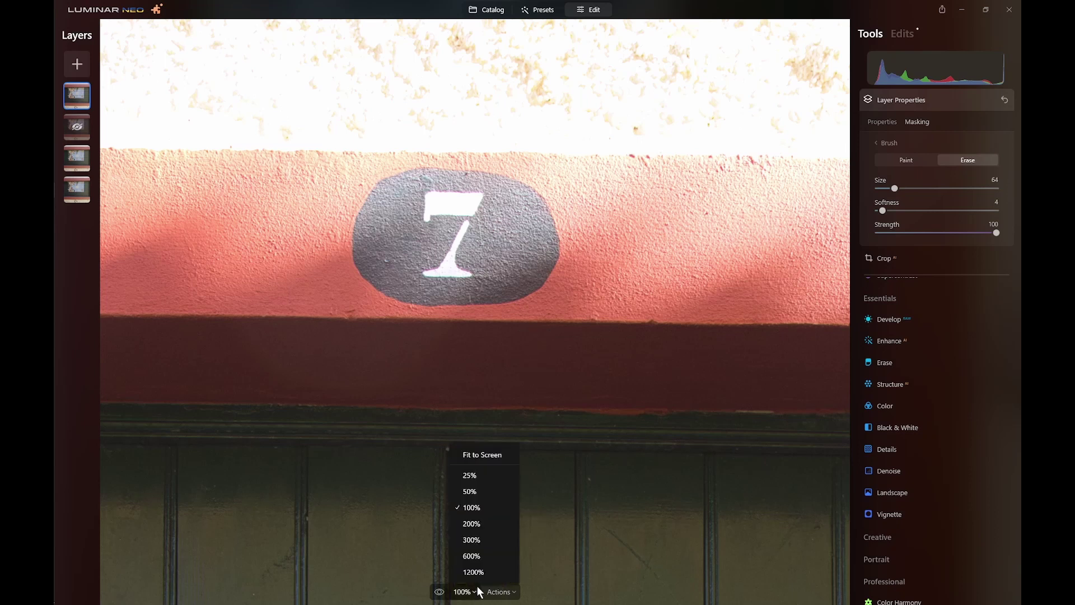
Step: Fit the photo to the screen and unhide the rebuilt lintel layer
click(492, 453)
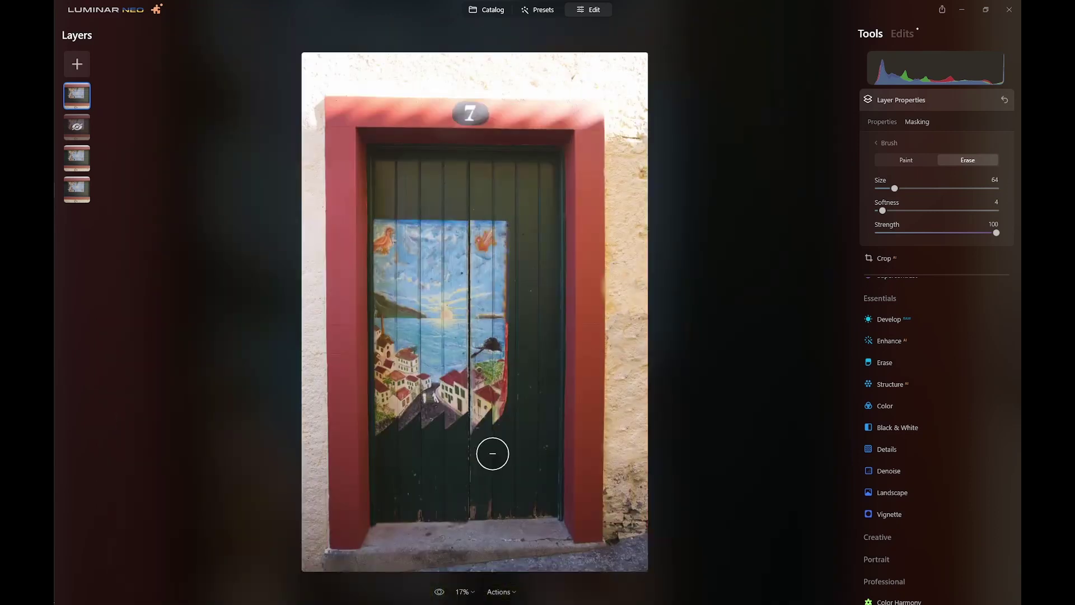
right_click(76, 126)
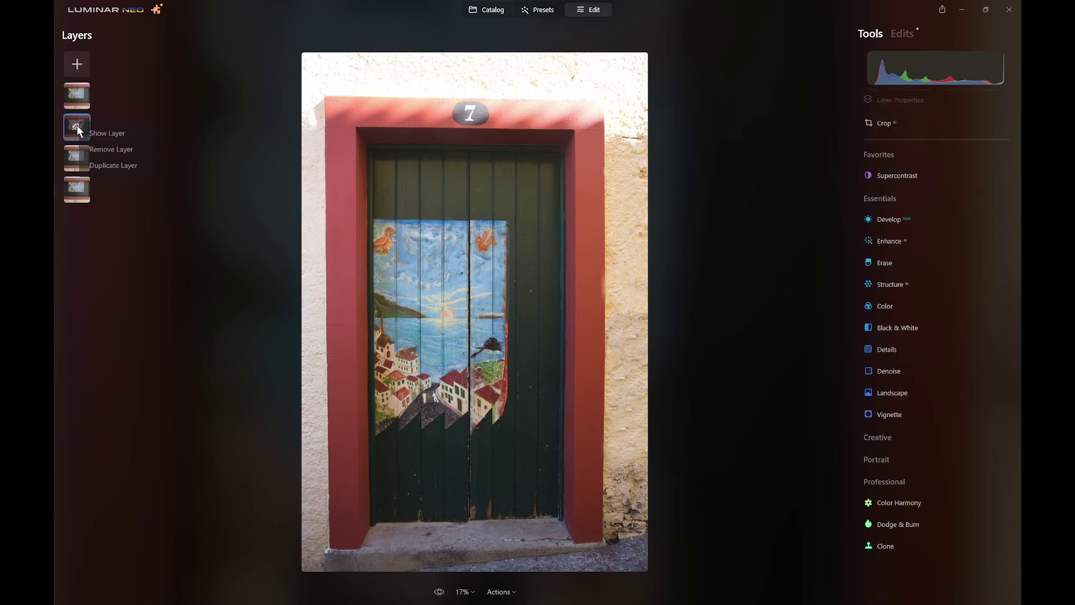
click(92, 136)
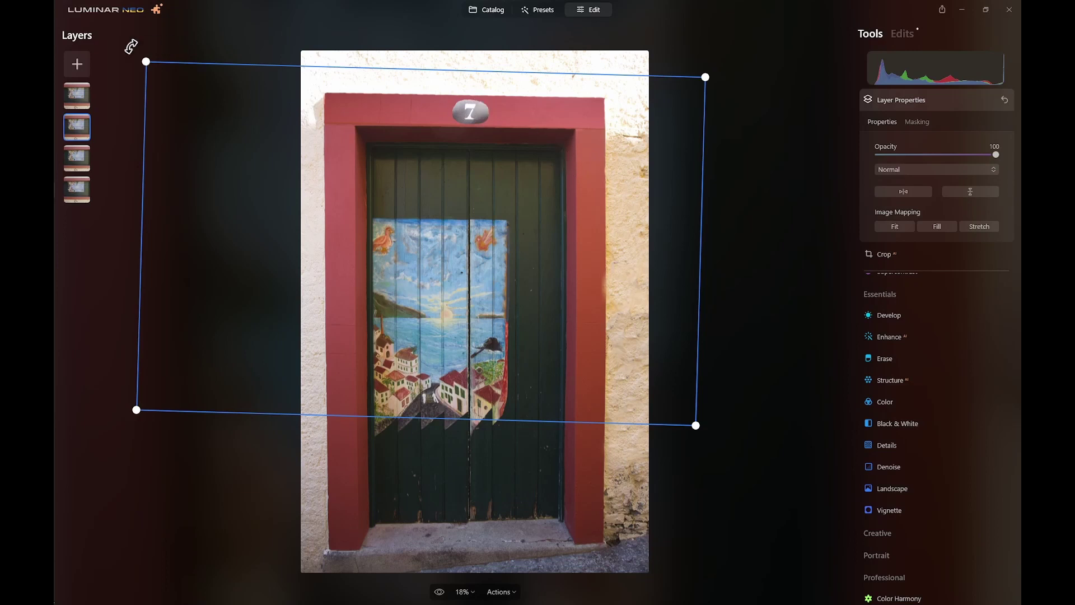
Step: Select the top number-7 layer, add a new layer, and set the blend mode to Multiply
click(80, 99)
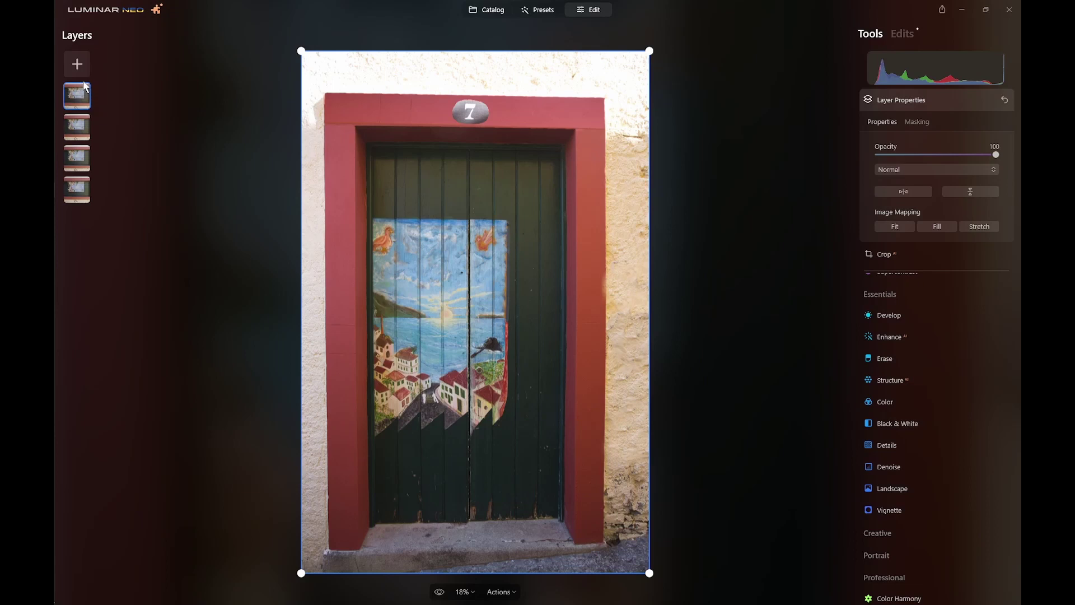
click(86, 66)
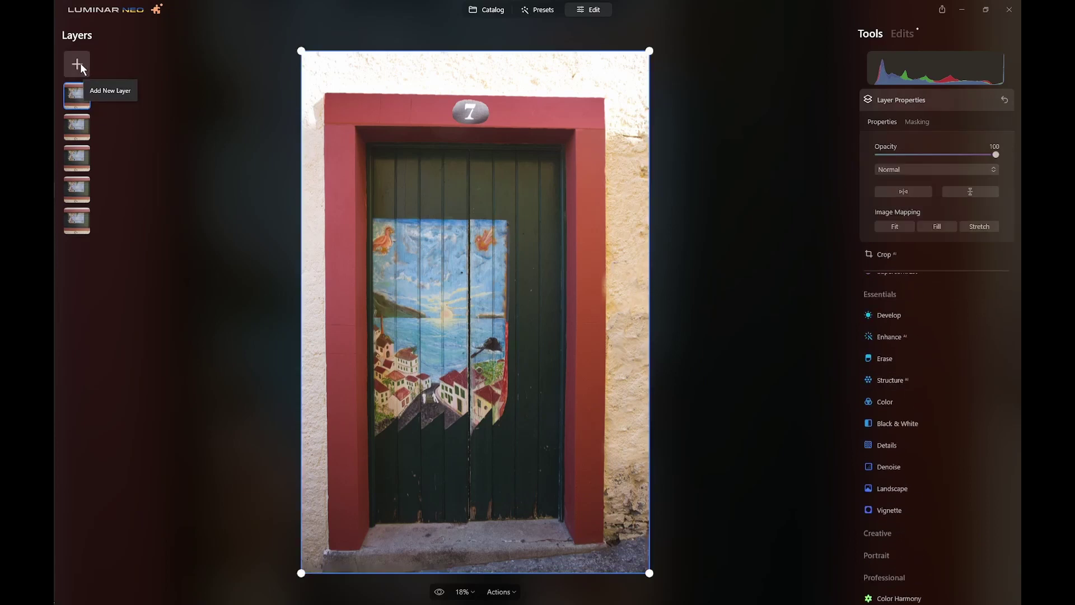
click(906, 167)
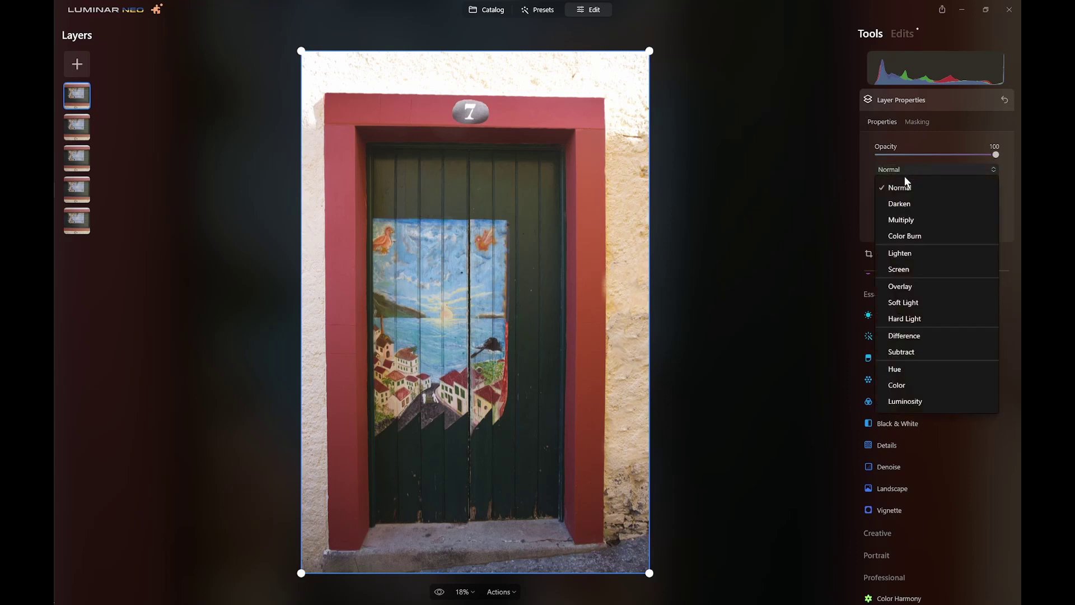
click(903, 220)
click(902, 220)
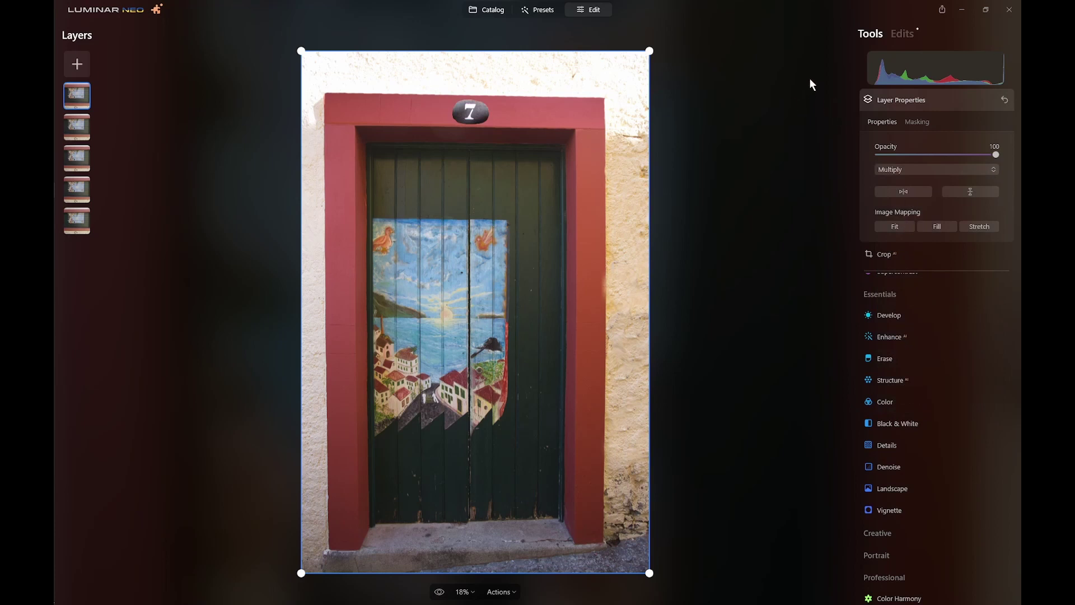
click(895, 102)
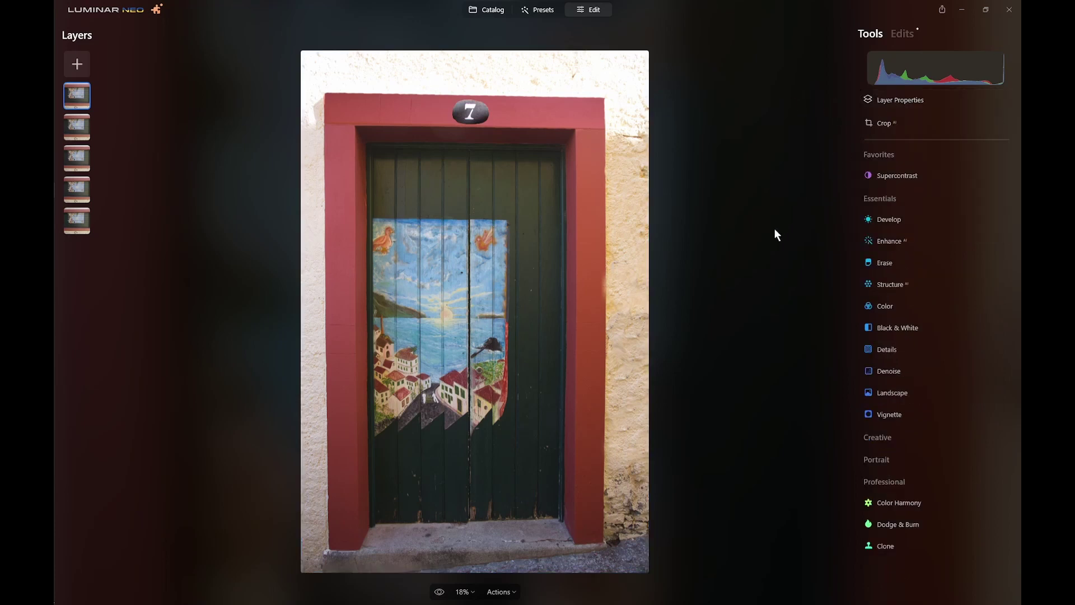
click(439, 592)
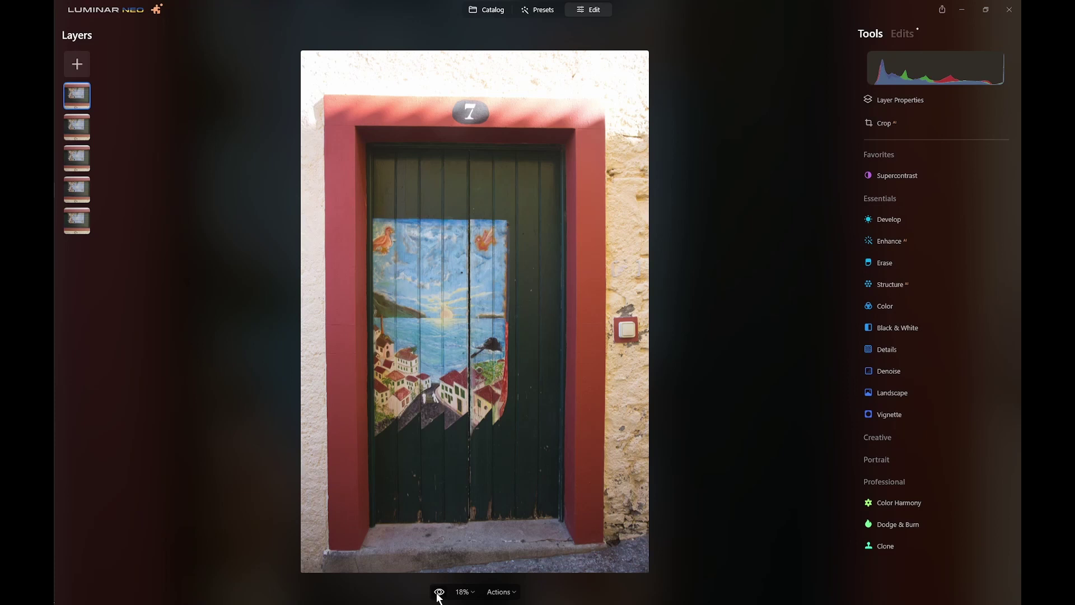
click(439, 592)
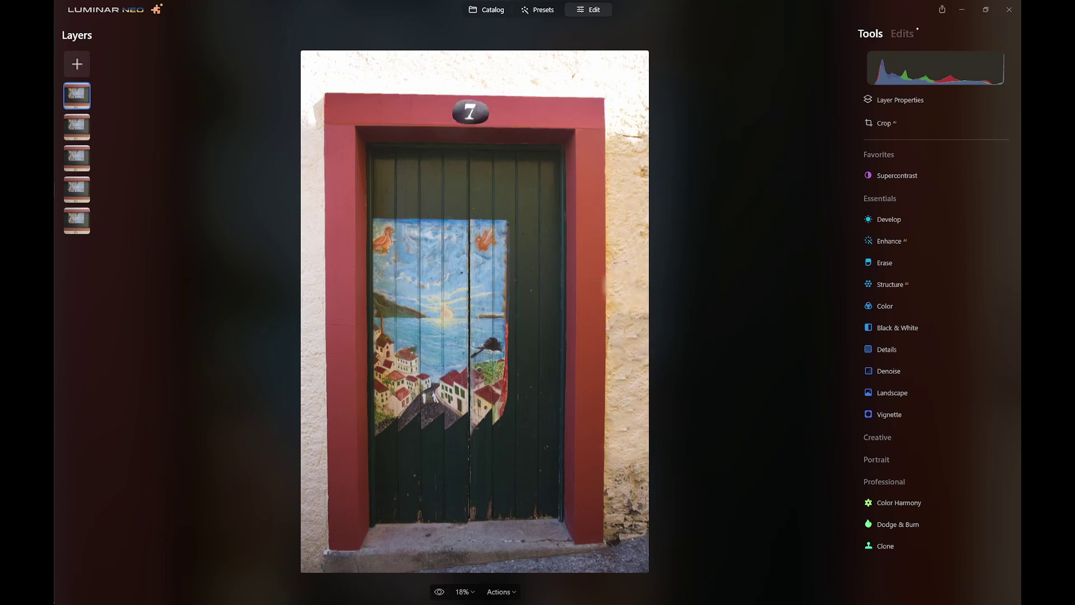